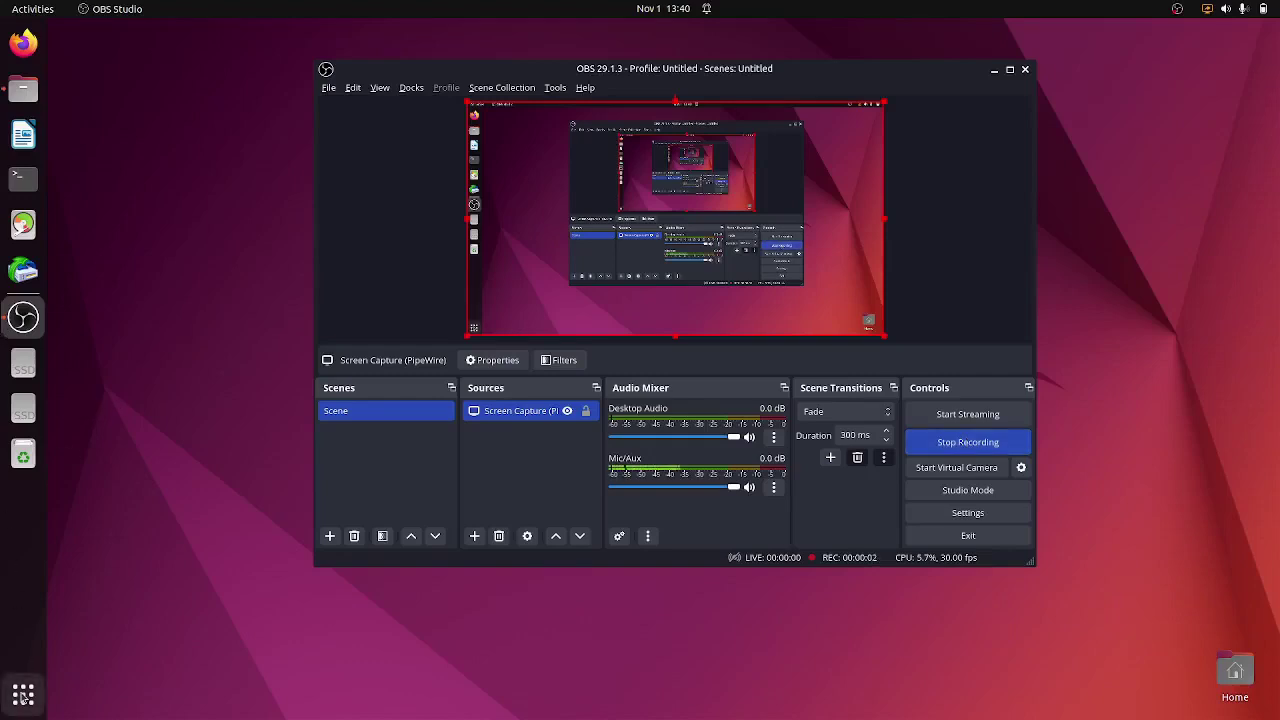
- Launch OpenSuperClone from the Accessories applications and authorize it with the sudo password
{"action": "left_click", "coordinate": [22, 694]}
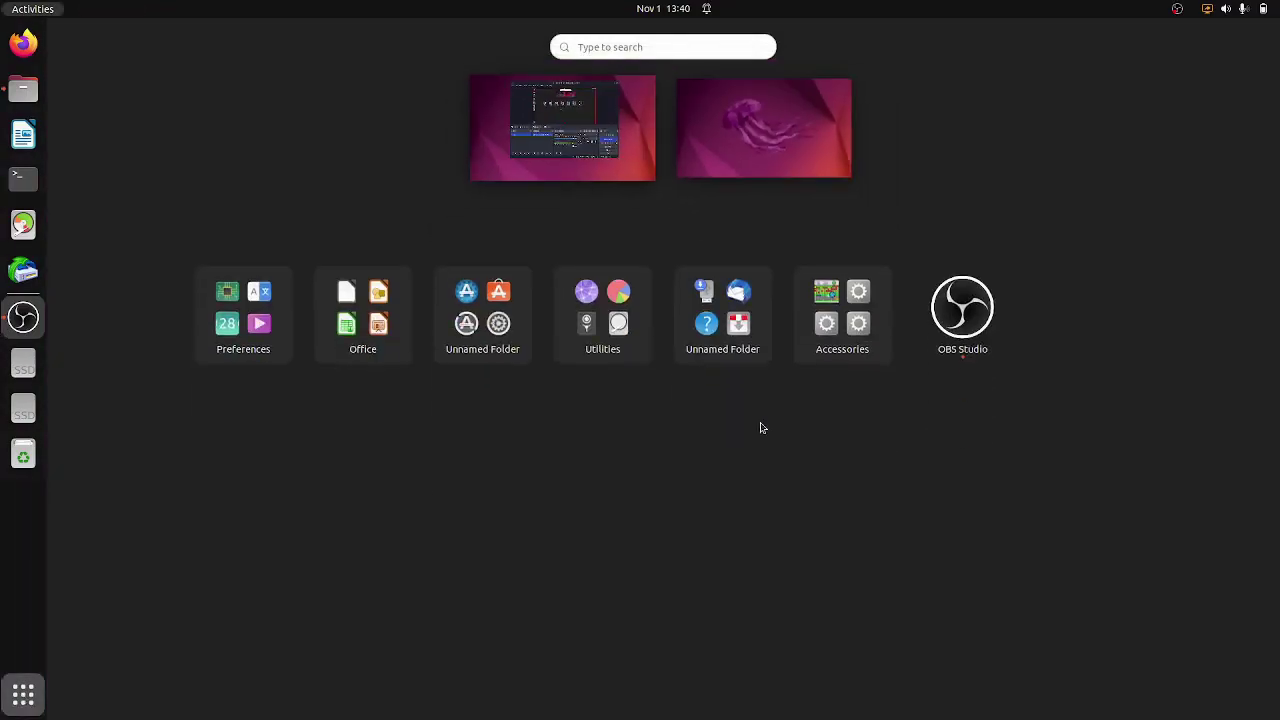
{"action": "left_click", "coordinate": [888, 348]}
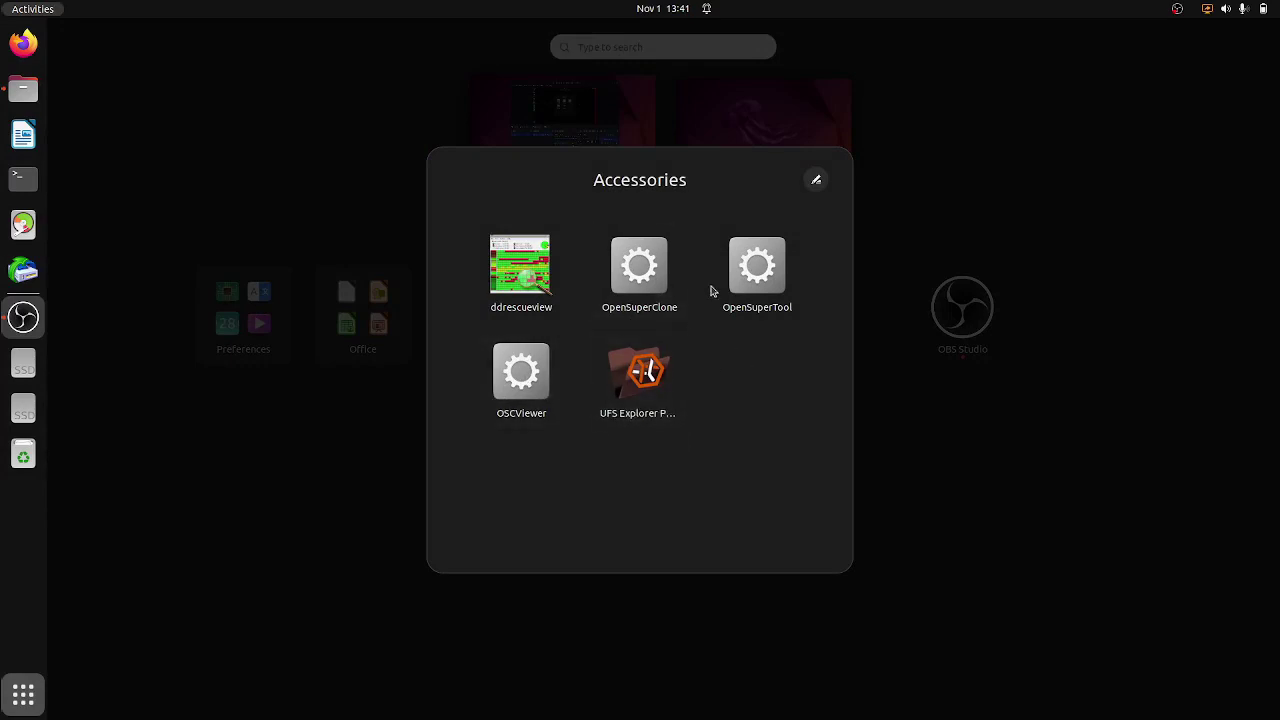
{"action": "left_click", "coordinate": [635, 264]}
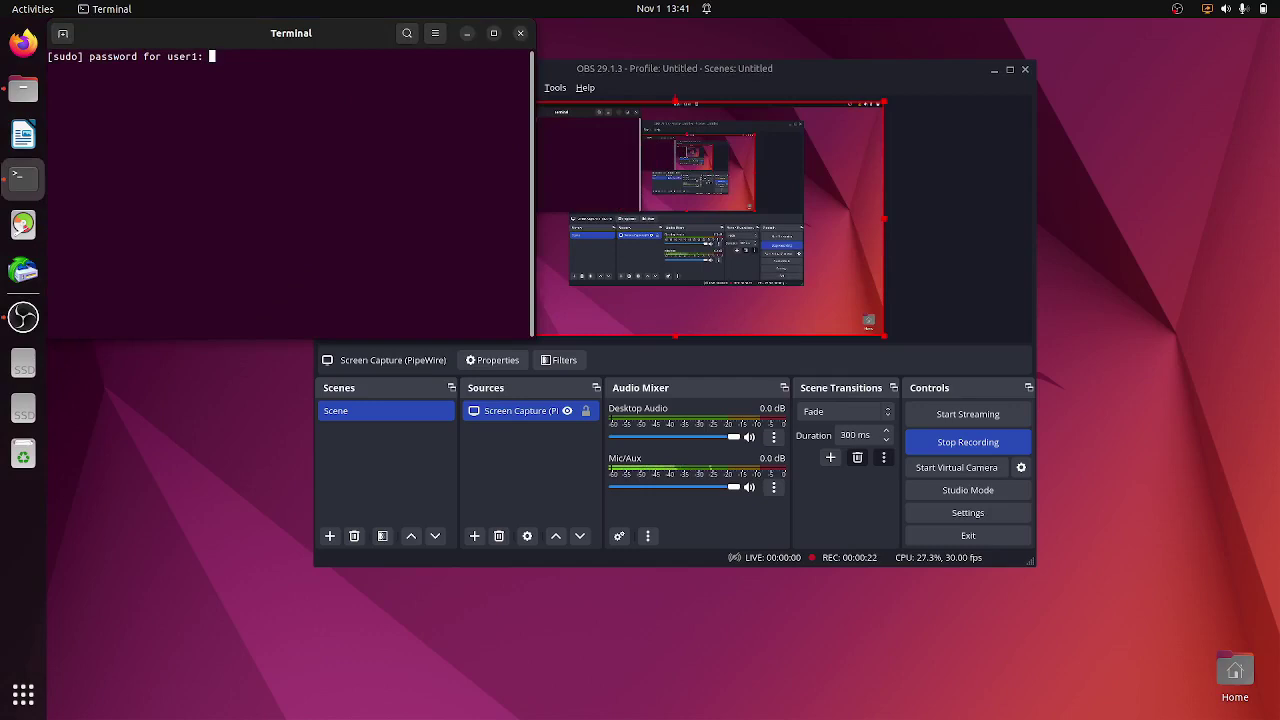
{"action": "key", "text": "Return"}
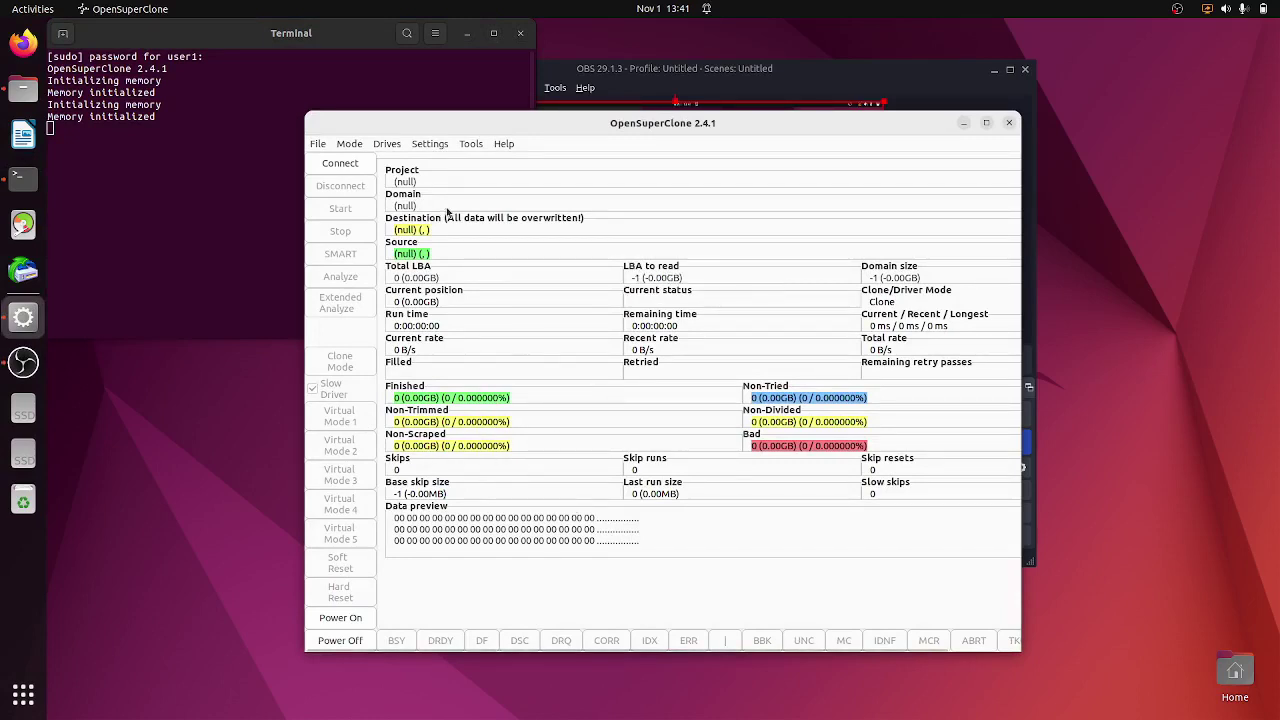
{"action": "left_click", "coordinate": [319, 144]}
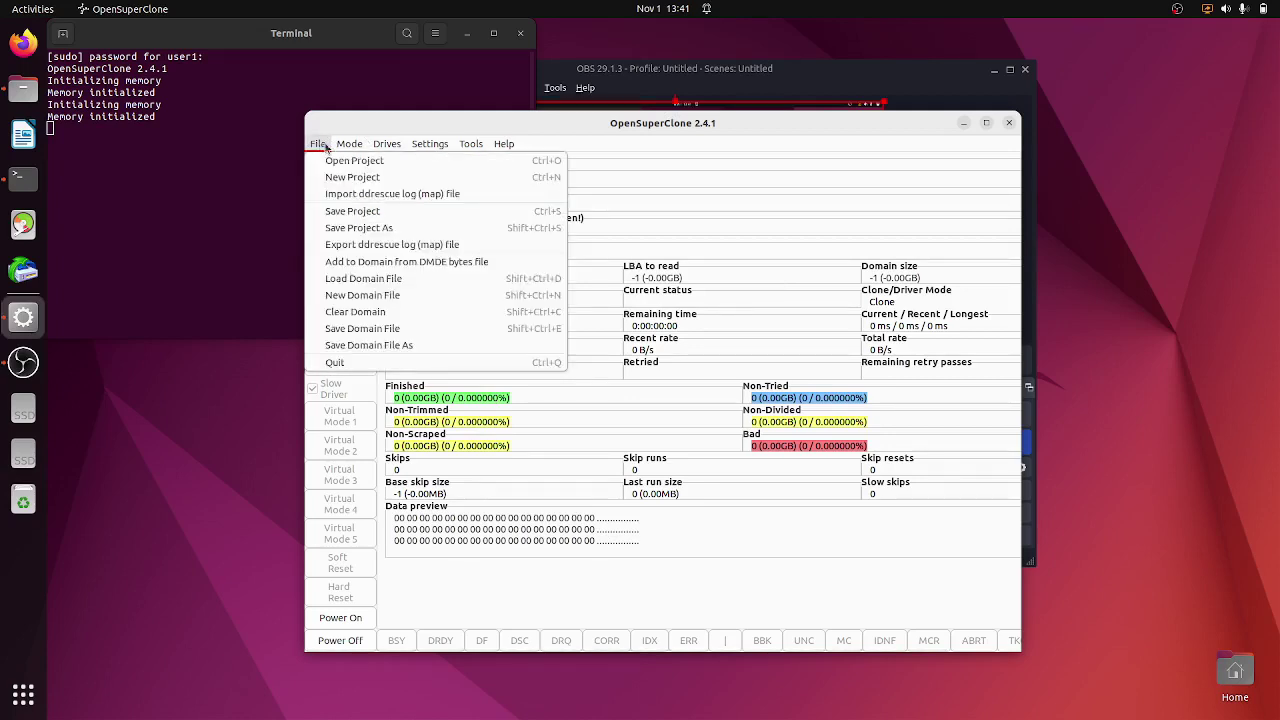
{"action": "mouse_move", "coordinate": [347, 146]}
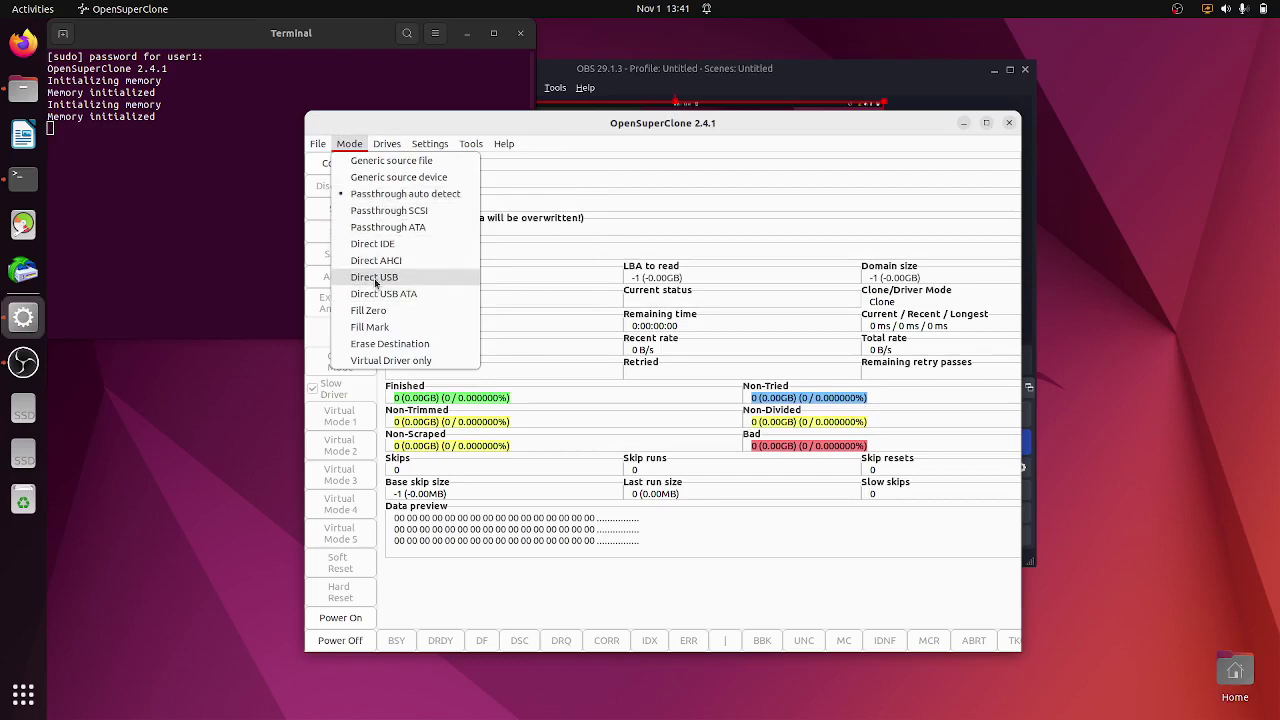
{"action": "left_click", "coordinate": [390, 146]}
{"action": "left_click", "coordinate": [392, 146]}
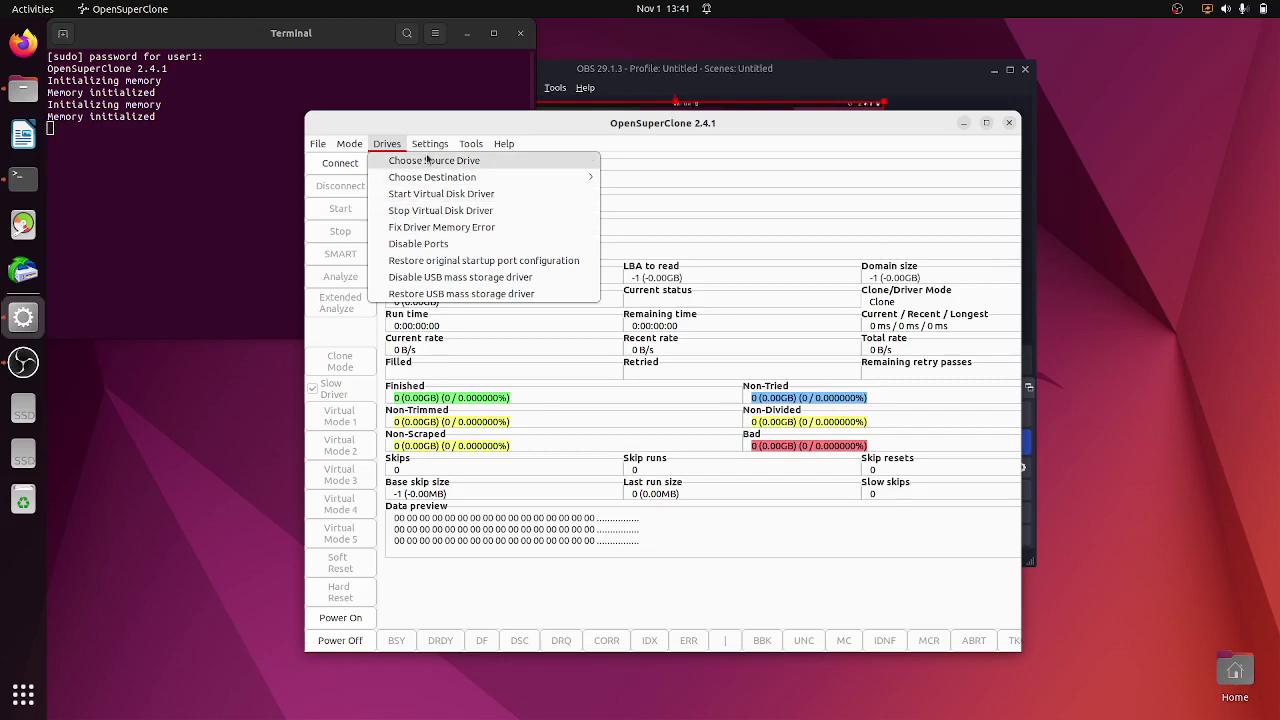
- Review the Clone Settings, including the phase control, cluster size, sector size and skip options, and accept them
{"action": "mouse_move", "coordinate": [427, 183]}
{"action": "mouse_move", "coordinate": [432, 143]}
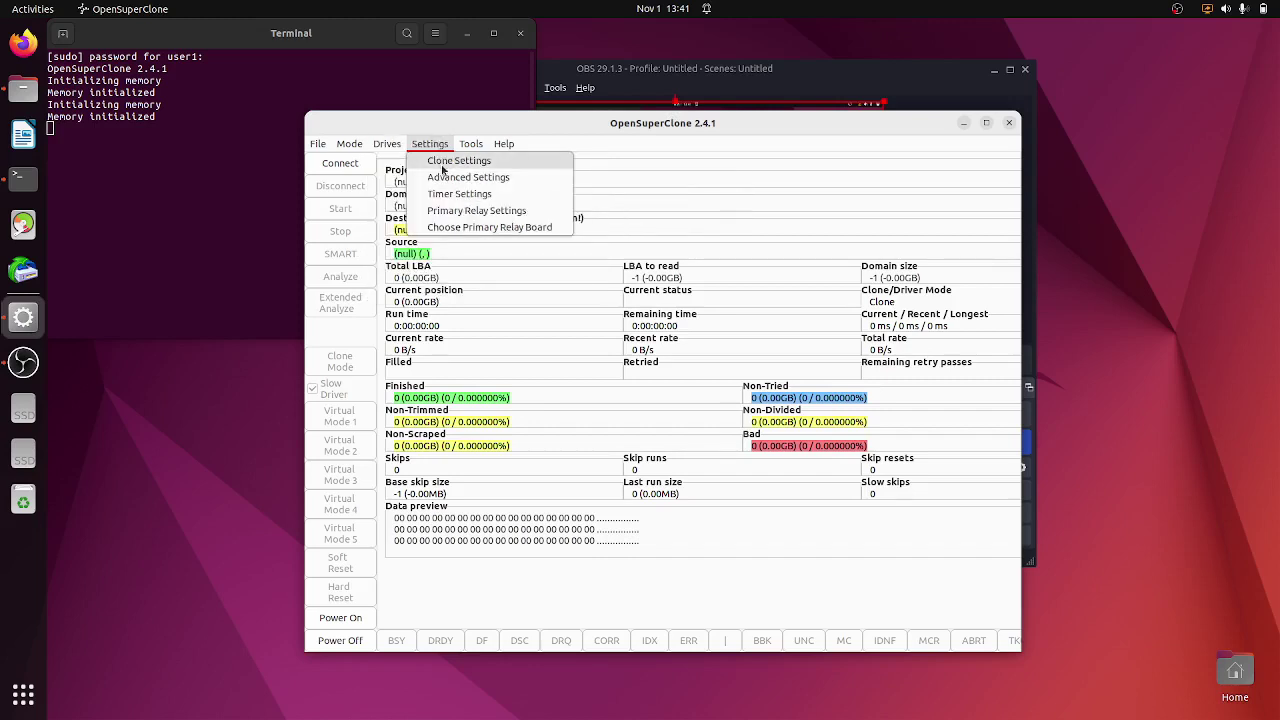
{"action": "left_click", "coordinate": [443, 162]}
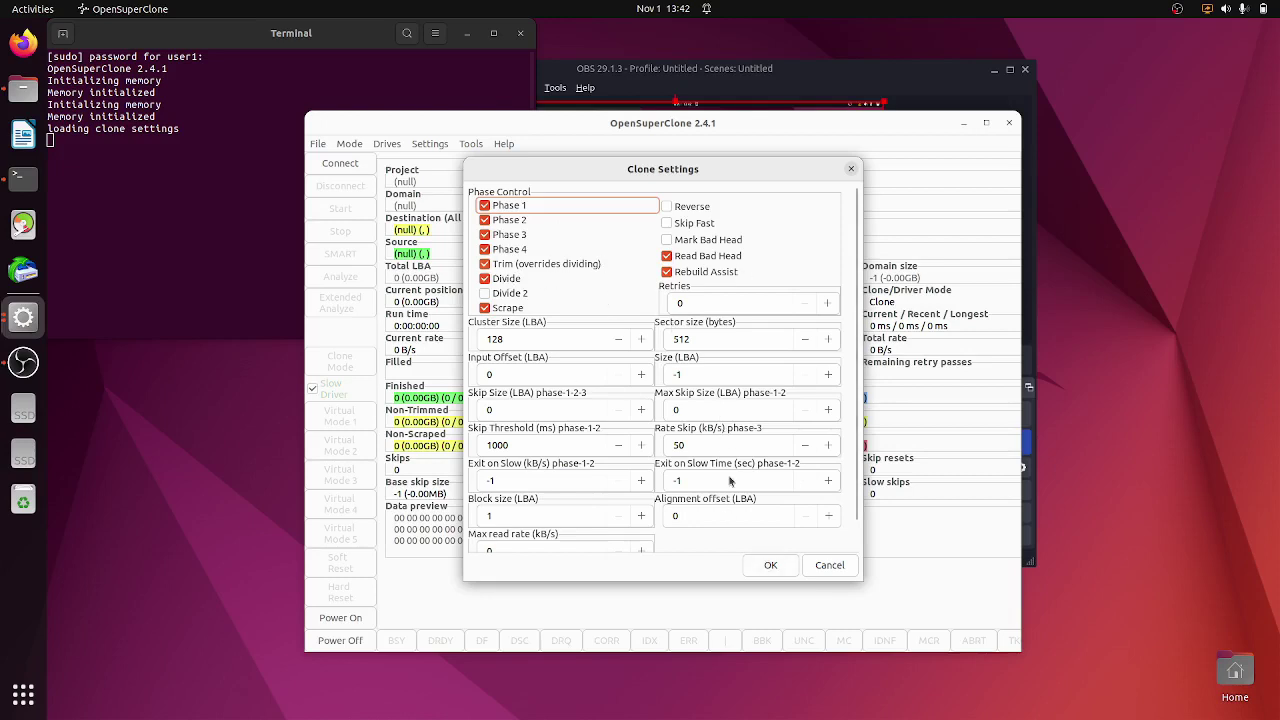
{"action": "left_click", "coordinate": [770, 565]}
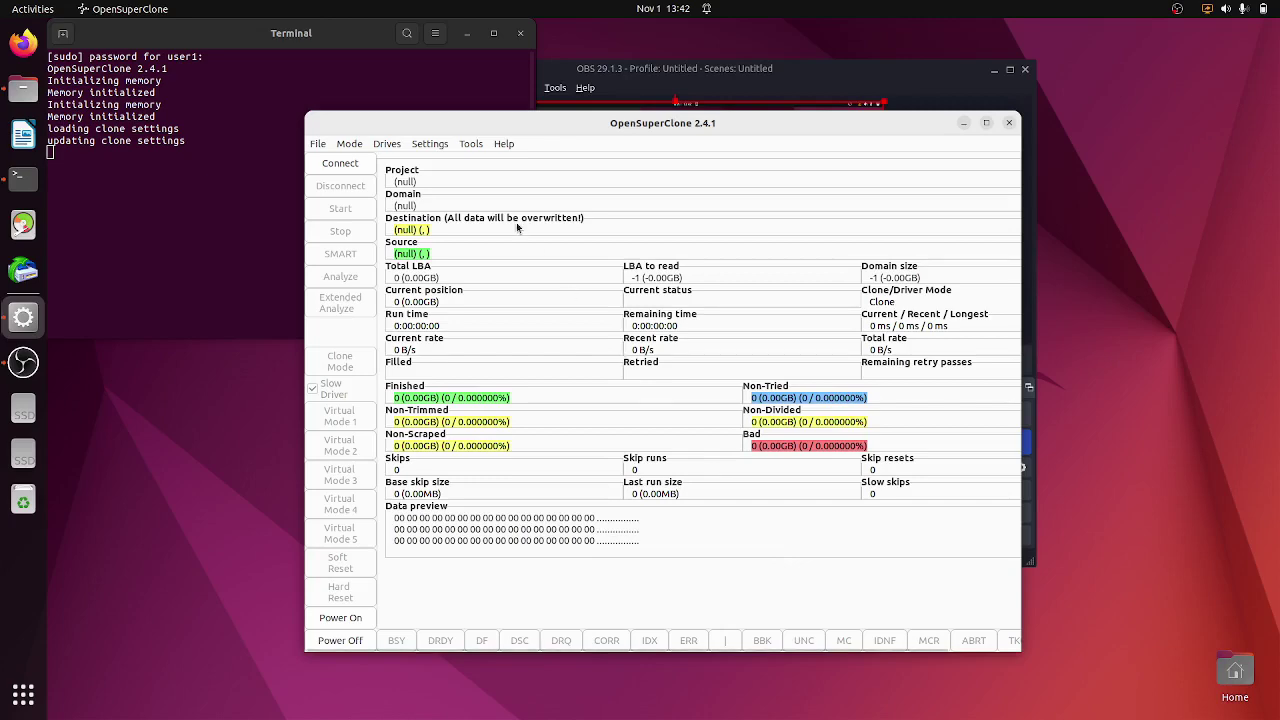
- Look over the Advanced Settings and the Timer Settings, dismissing each dialog without editing anything
{"action": "left_click", "coordinate": [430, 145]}
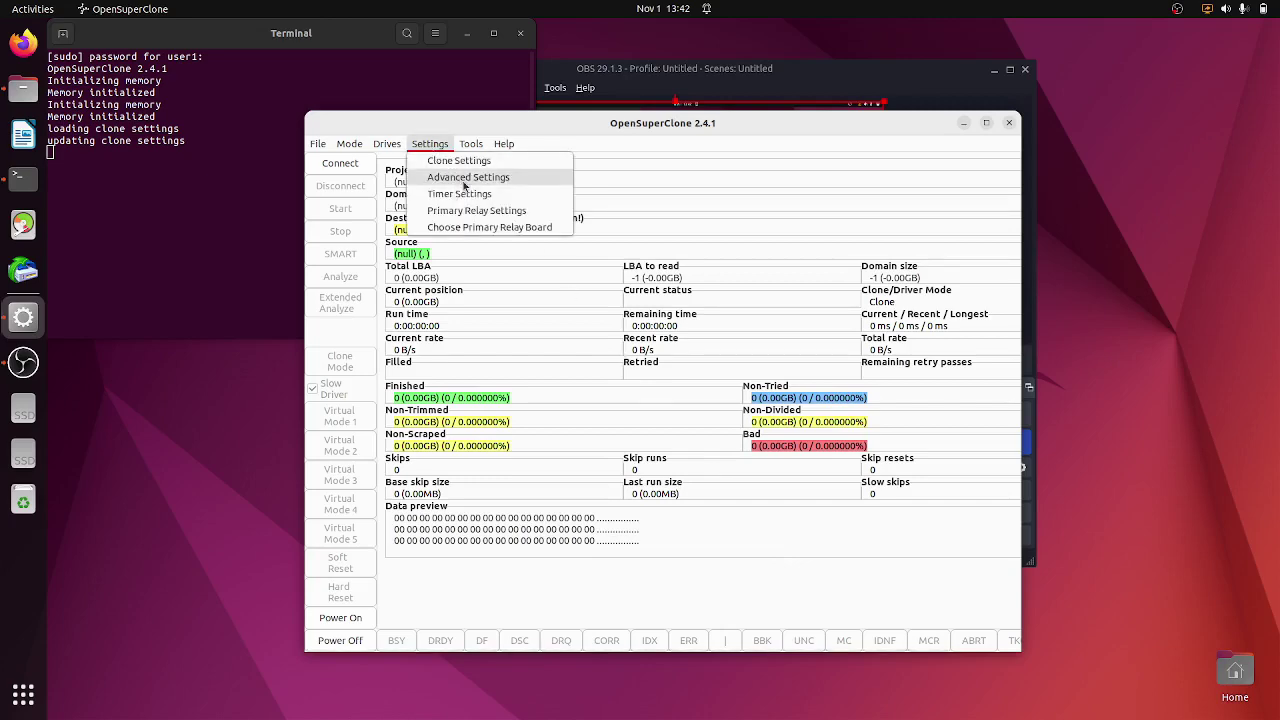
{"action": "left_click", "coordinate": [463, 177]}
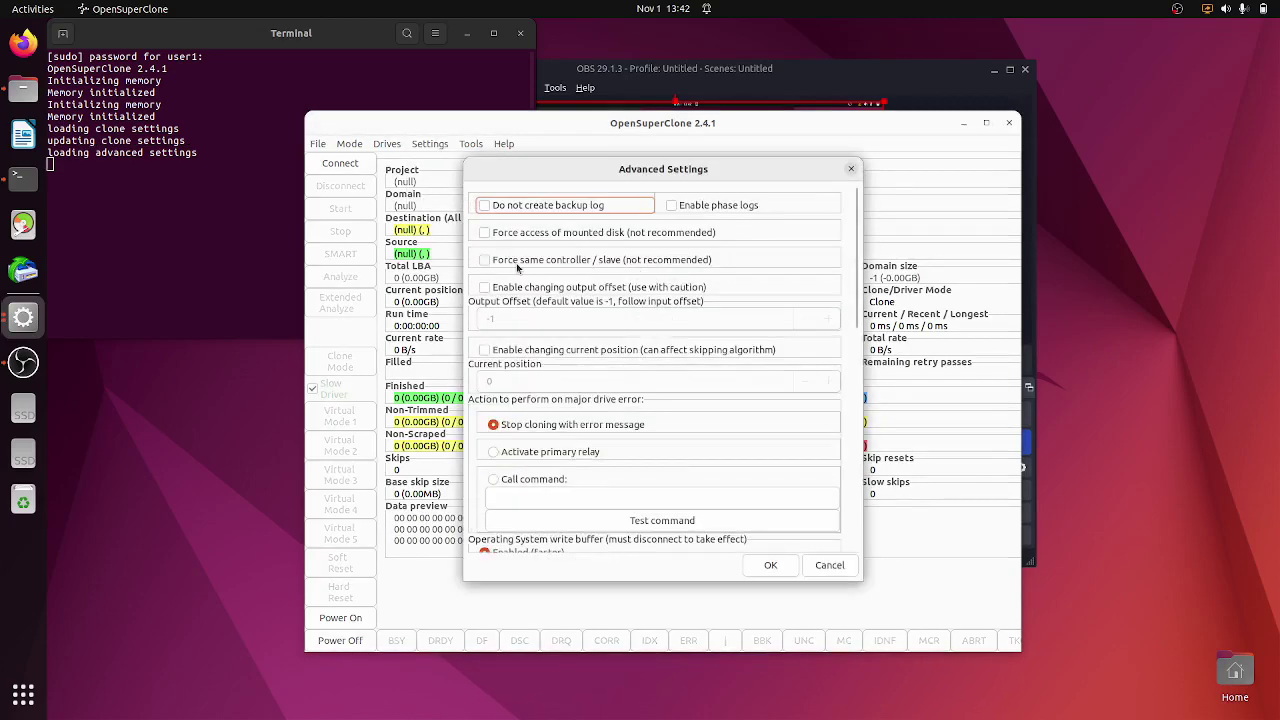
{"action": "left_click", "coordinate": [853, 167]}
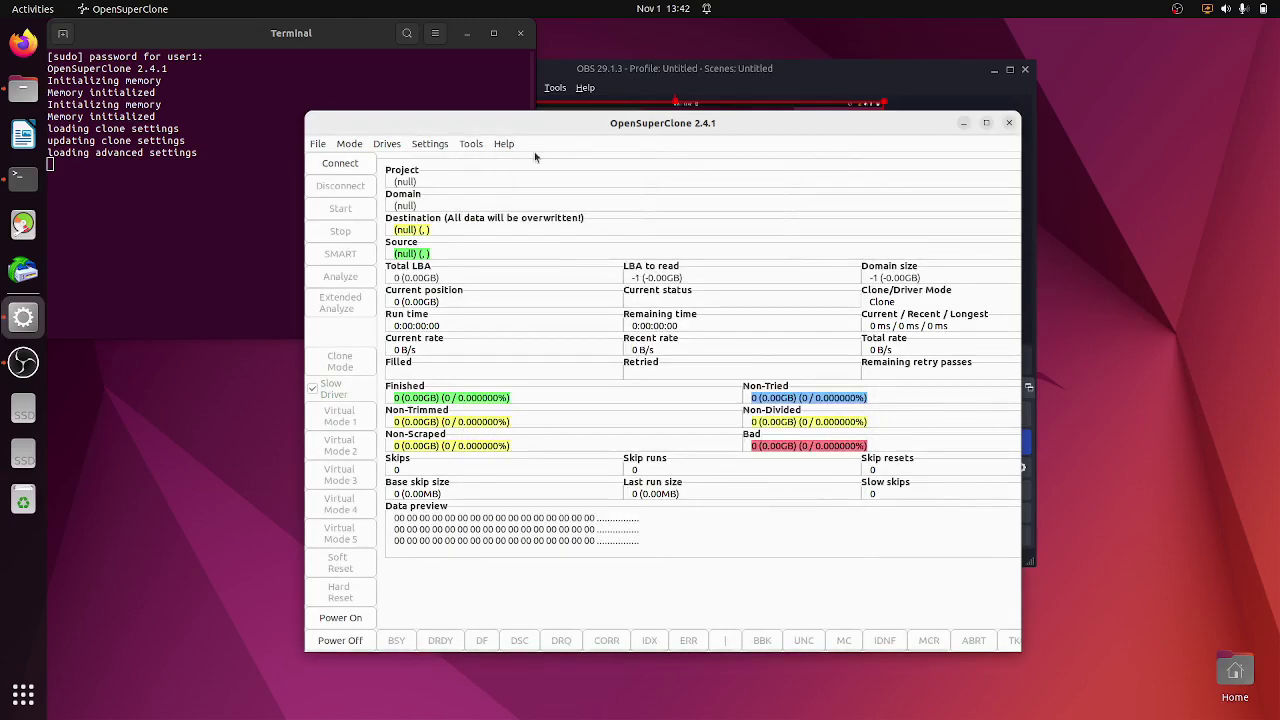
{"action": "left_click", "coordinate": [430, 144]}
{"action": "left_click", "coordinate": [459, 194]}
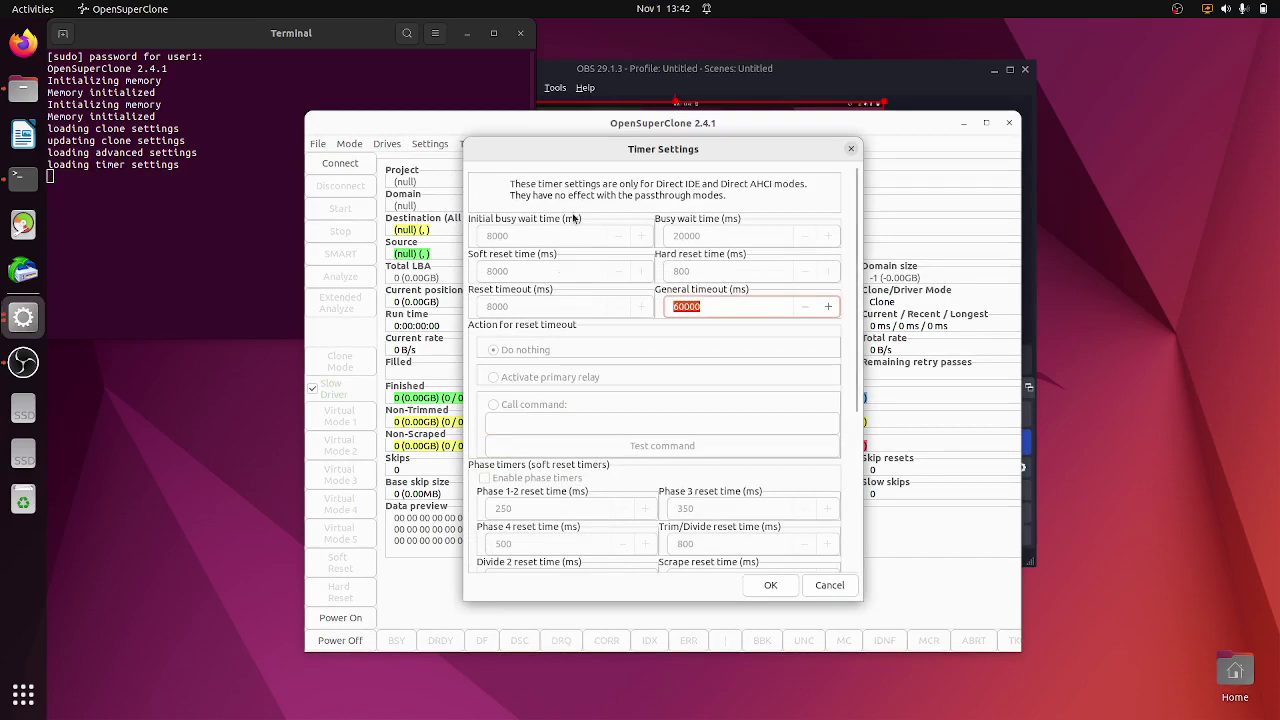
{"action": "left_click", "coordinate": [852, 149]}
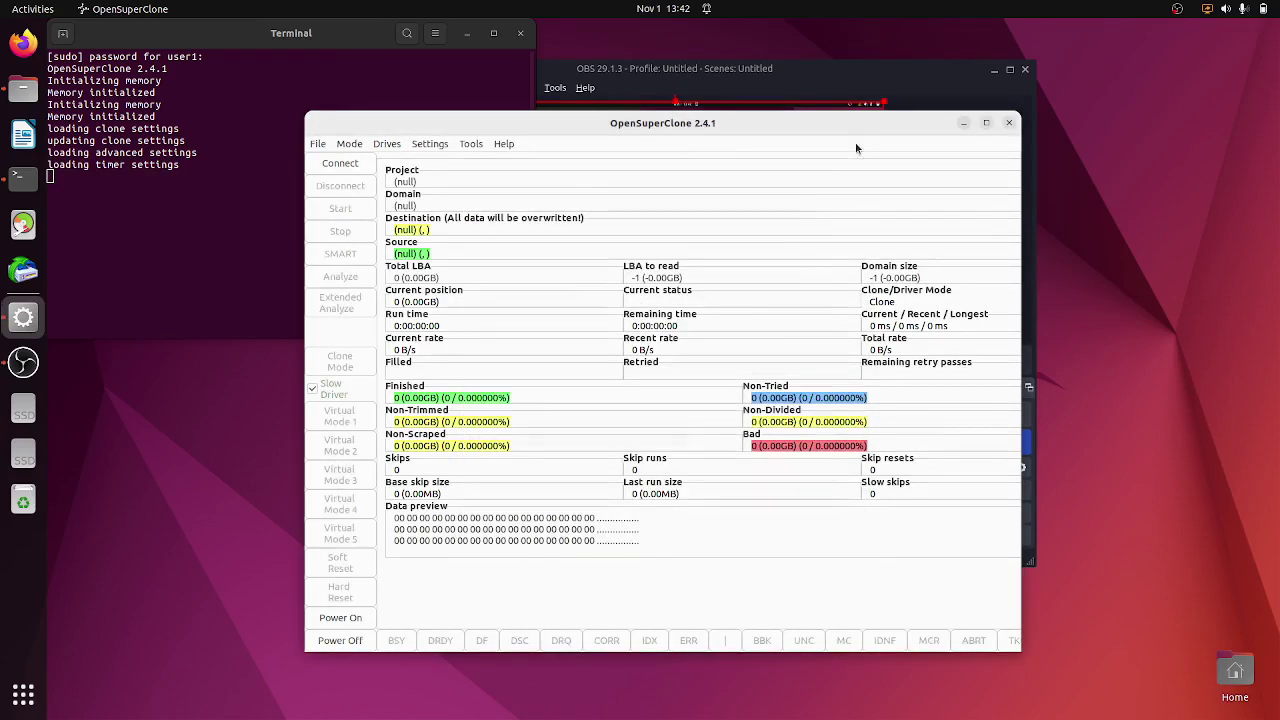
- Minimize the OBS Studio window so the OpenSuperClone window is unobstructed
{"action": "left_click", "coordinate": [422, 146]}
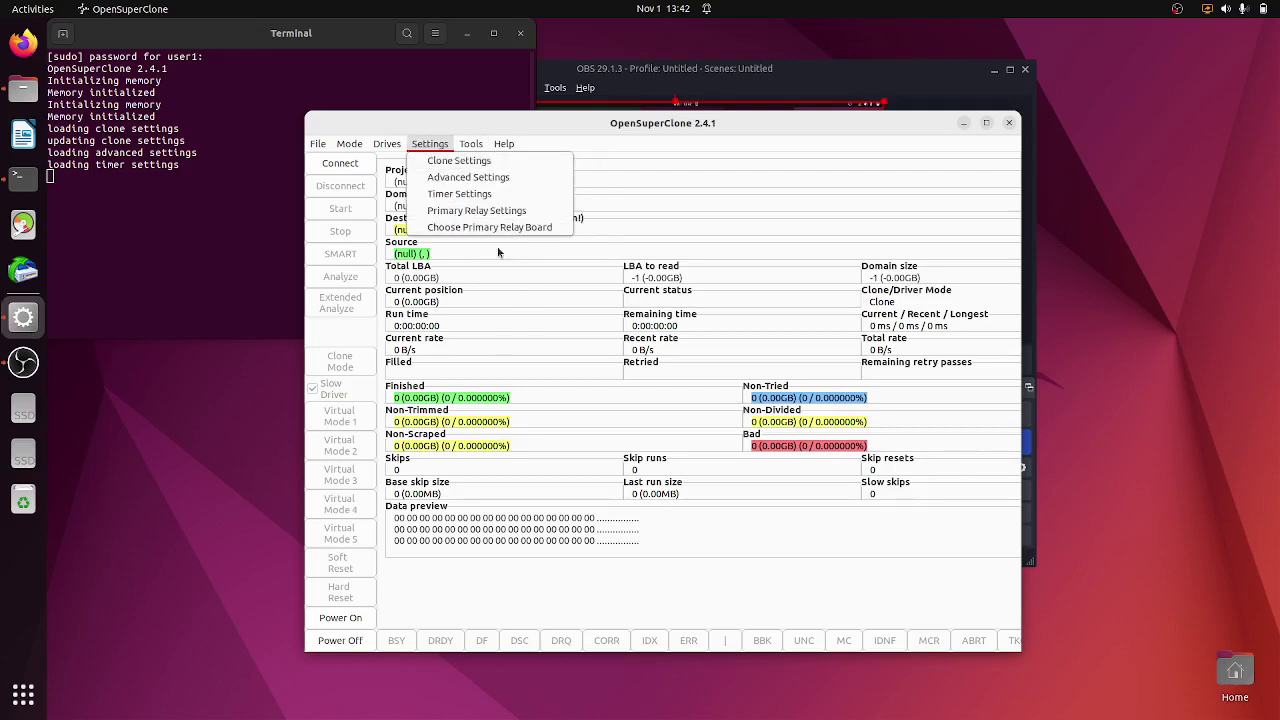
{"action": "left_click", "coordinate": [674, 149]}
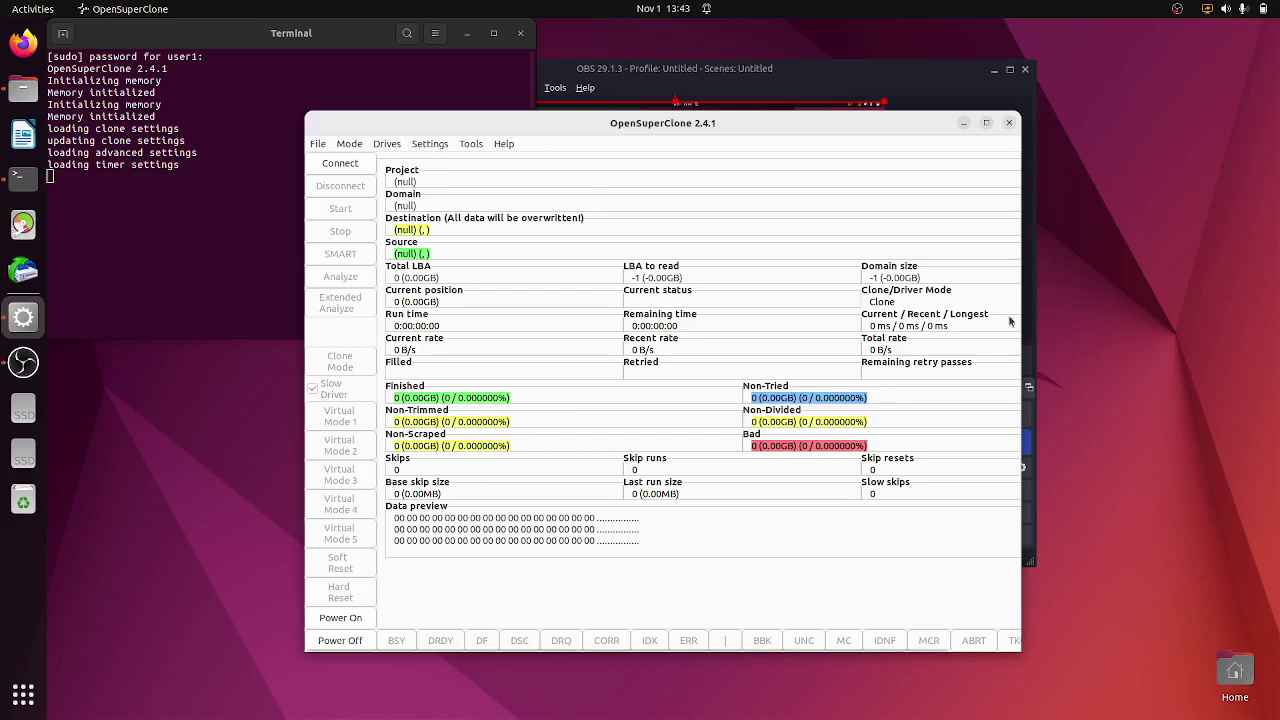
{"action": "left_click", "coordinate": [1030, 285]}
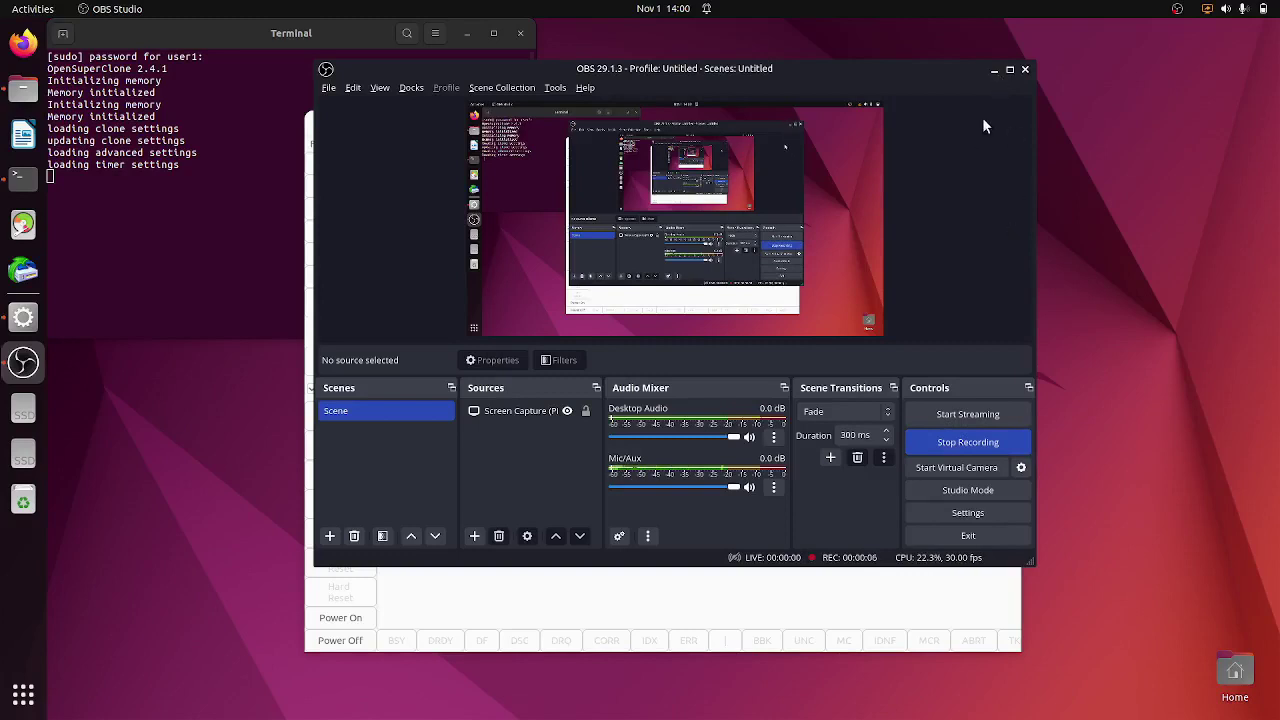
{"action": "left_click", "coordinate": [990, 70]}
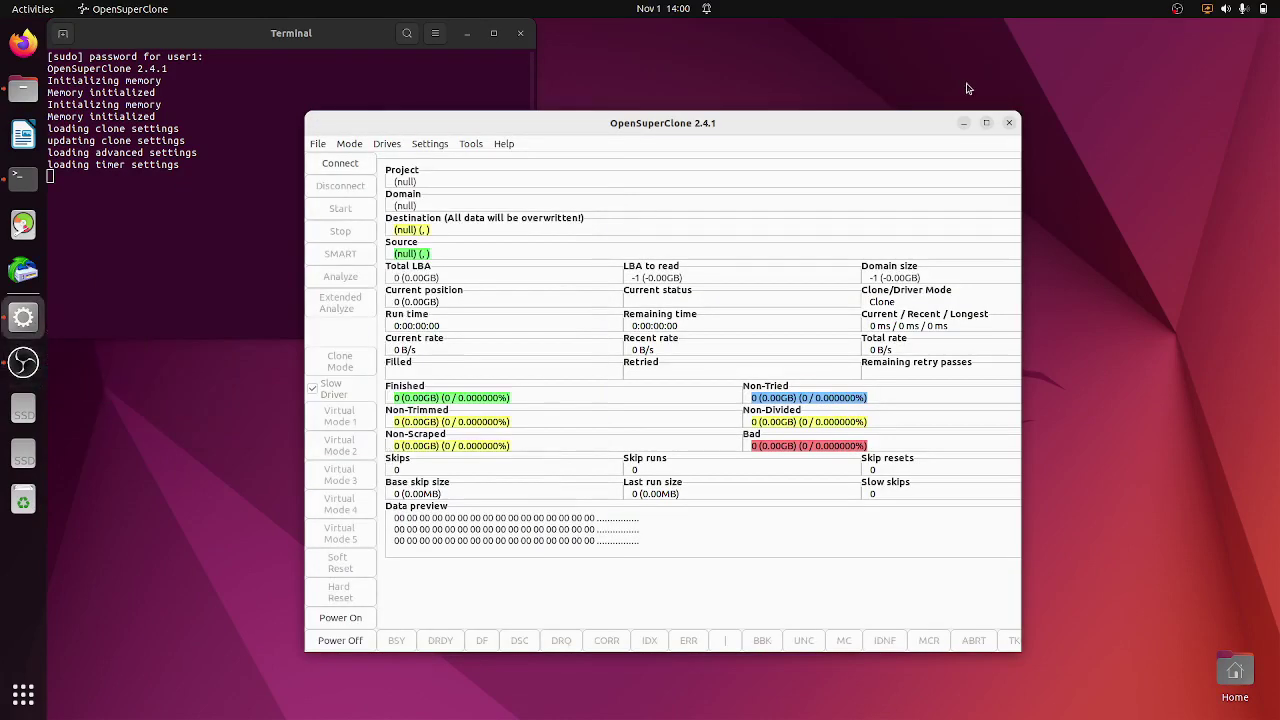
- Examine the relay activation and deactivation conditions in the Primary Relay Settings, and close the dialog without editing
{"action": "left_click", "coordinate": [430, 143]}
{"action": "mouse_move", "coordinate": [470, 143]}
{"action": "mouse_move", "coordinate": [430, 143]}
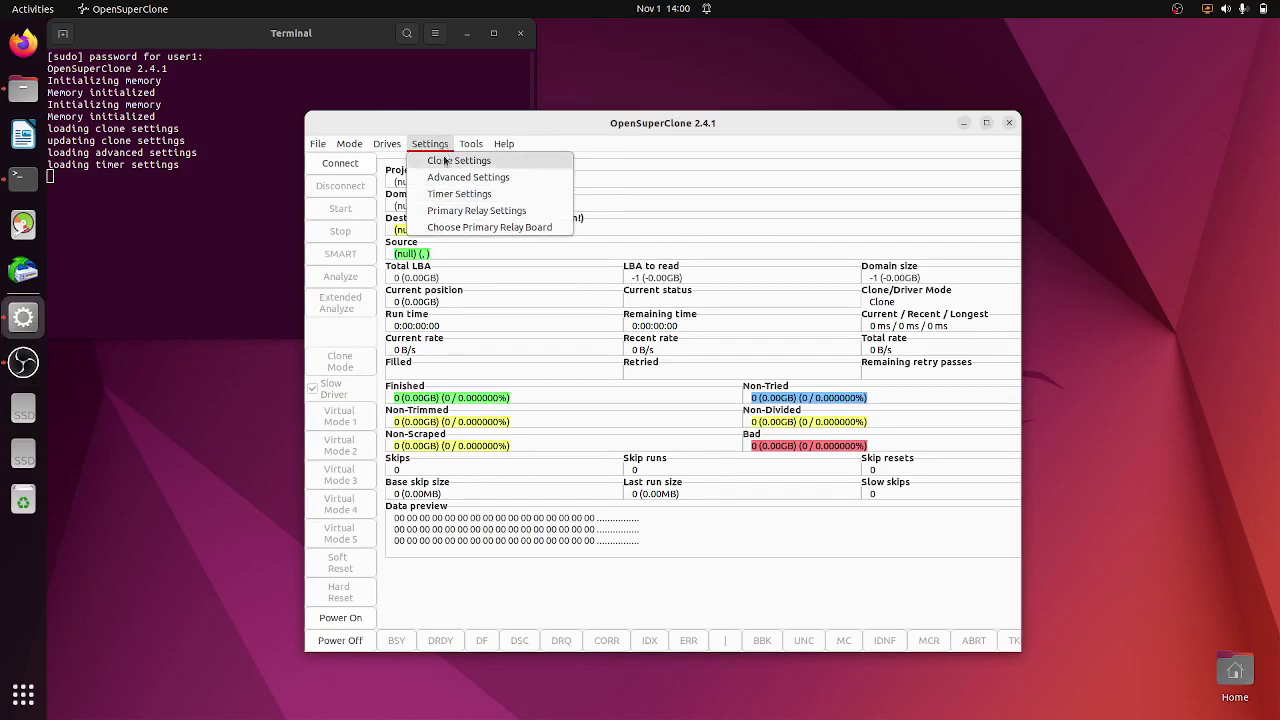
{"action": "left_click", "coordinate": [476, 210]}
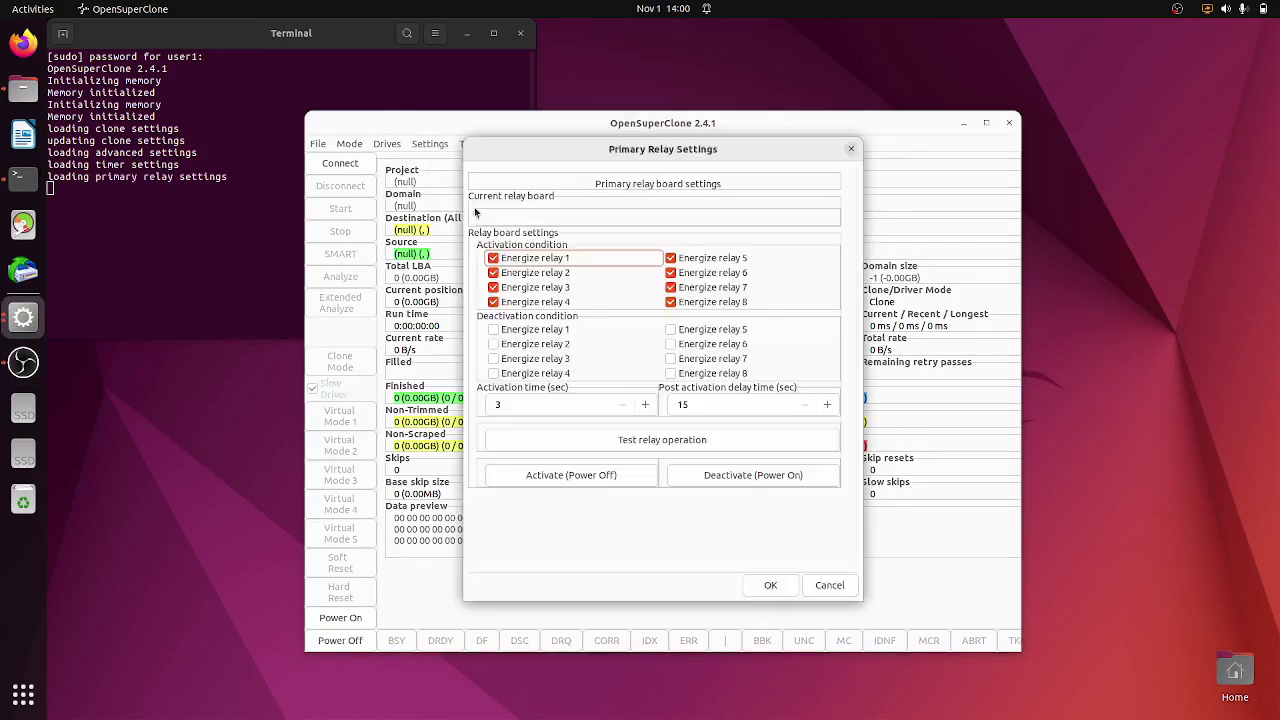
{"action": "left_click", "coordinate": [851, 149]}
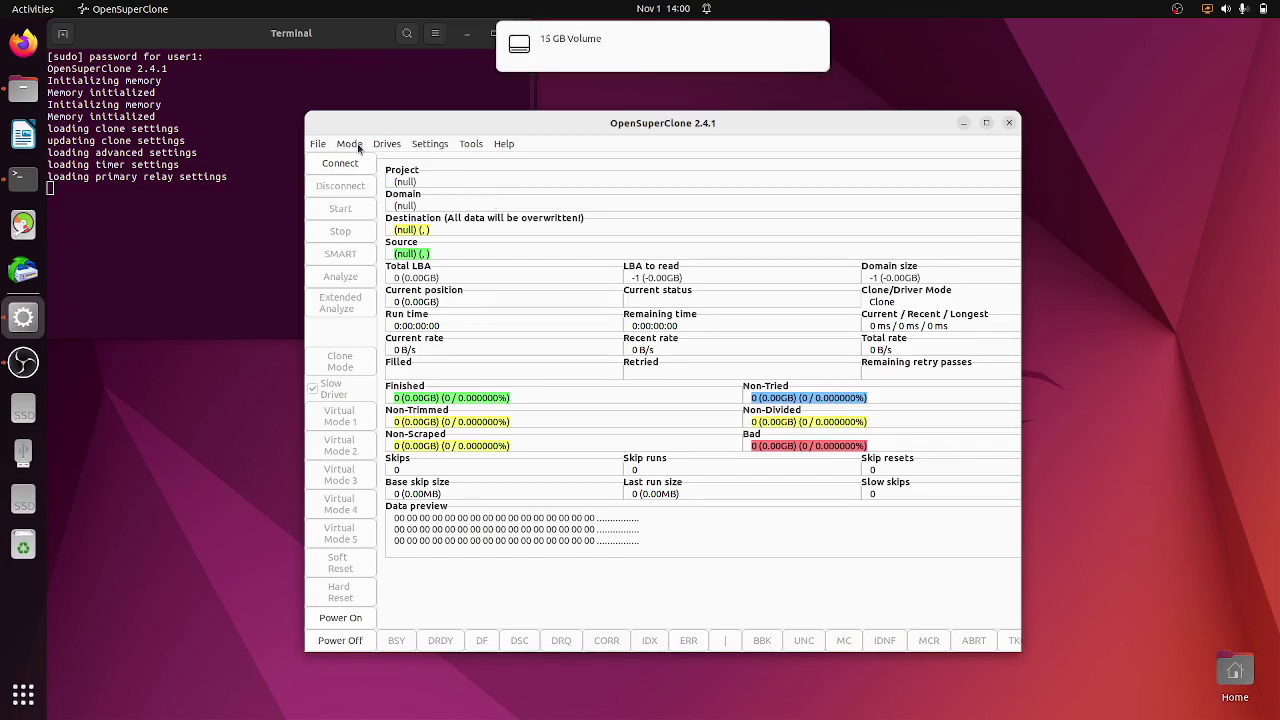
- Create a new project named test in the Desktop folder
{"action": "left_click", "coordinate": [317, 146]}
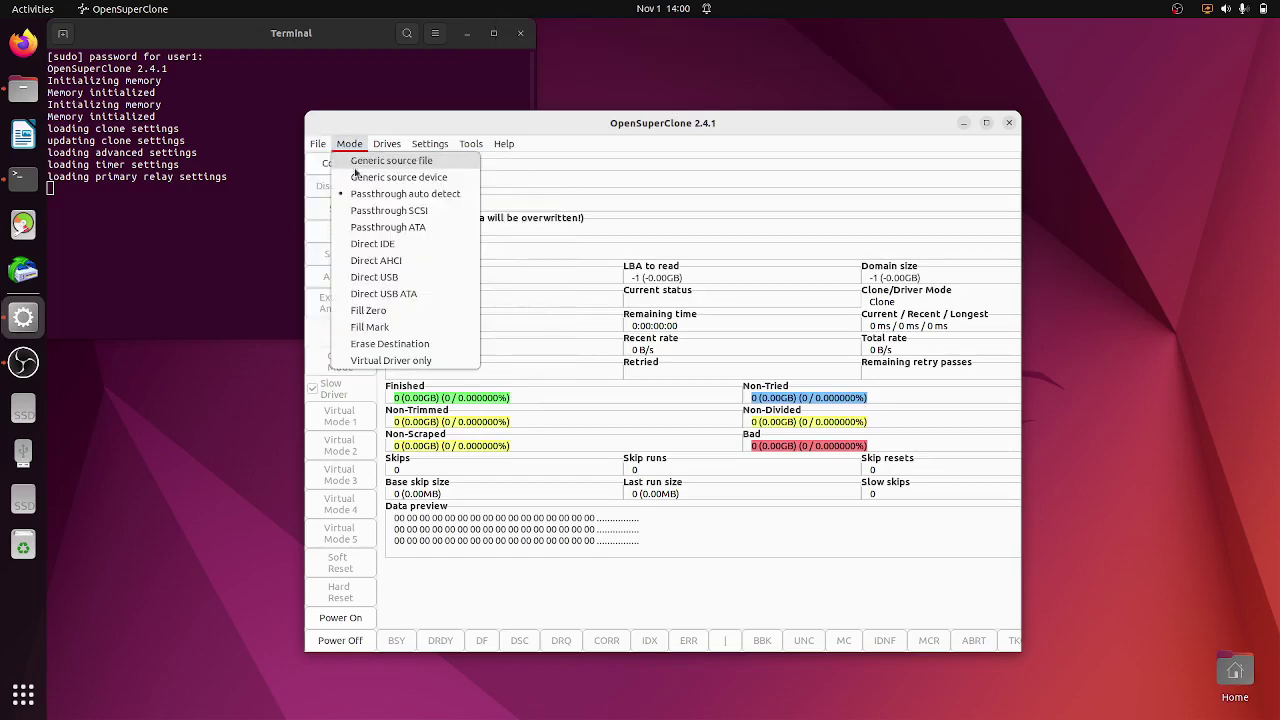
{"action": "left_click", "coordinate": [347, 177]}
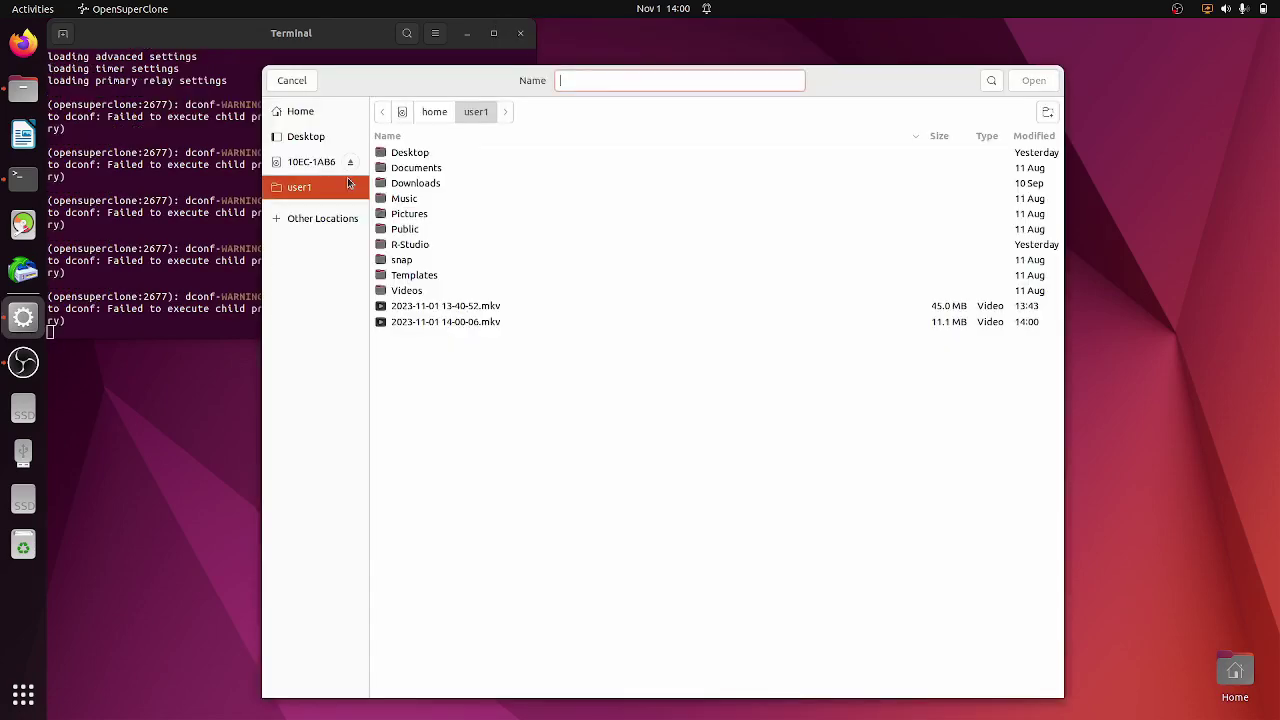
{"action": "type", "text": "test"}
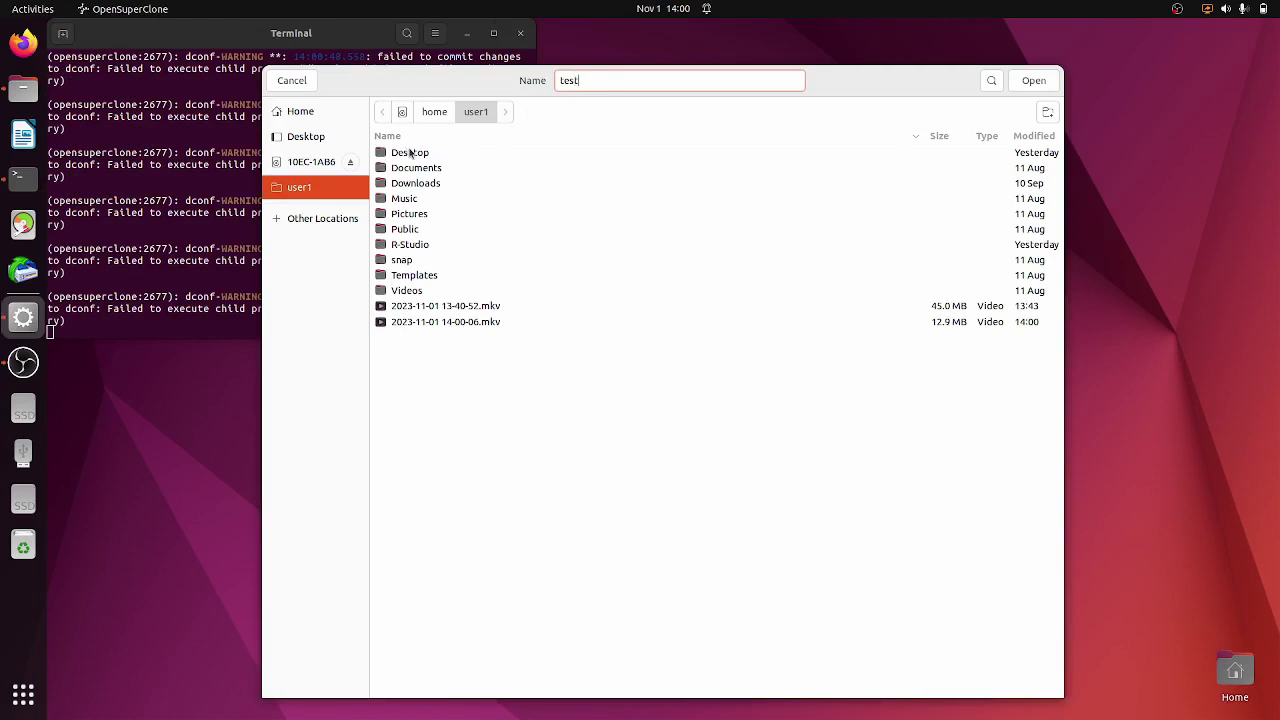
{"action": "left_click", "coordinate": [410, 153]}
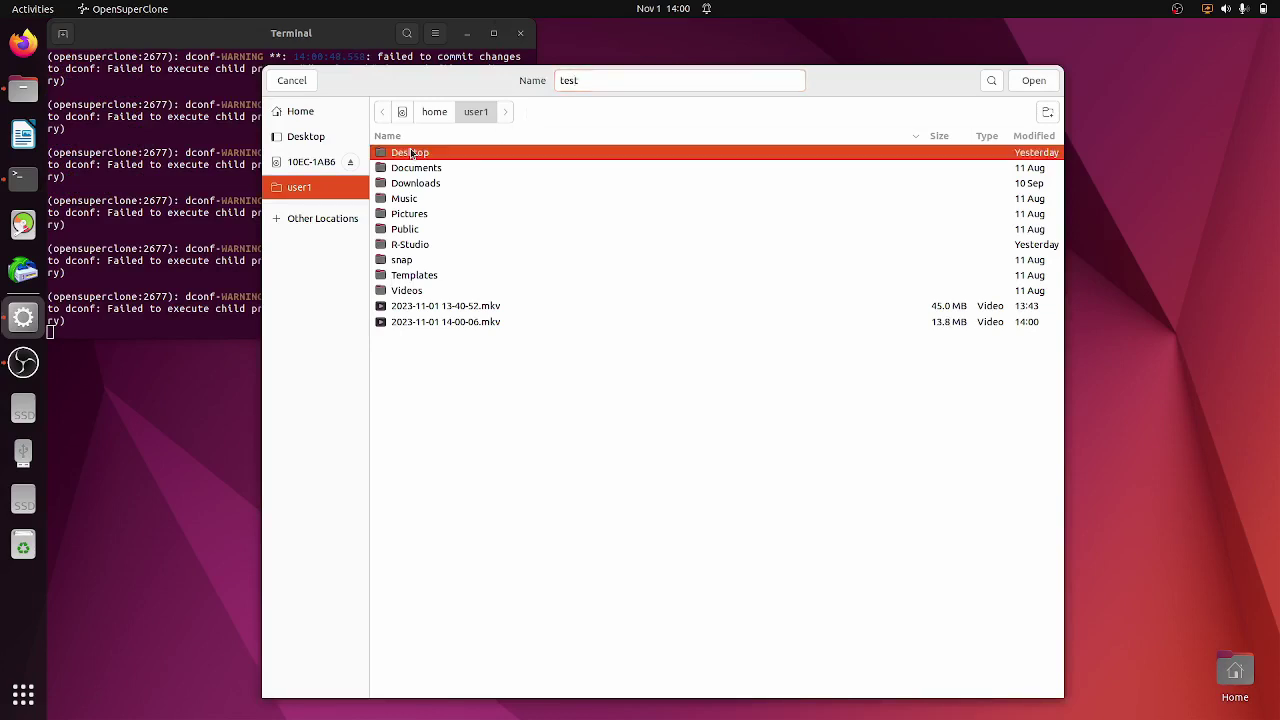
{"action": "left_click", "coordinate": [1035, 81]}
{"action": "left_click", "coordinate": [1036, 81]}
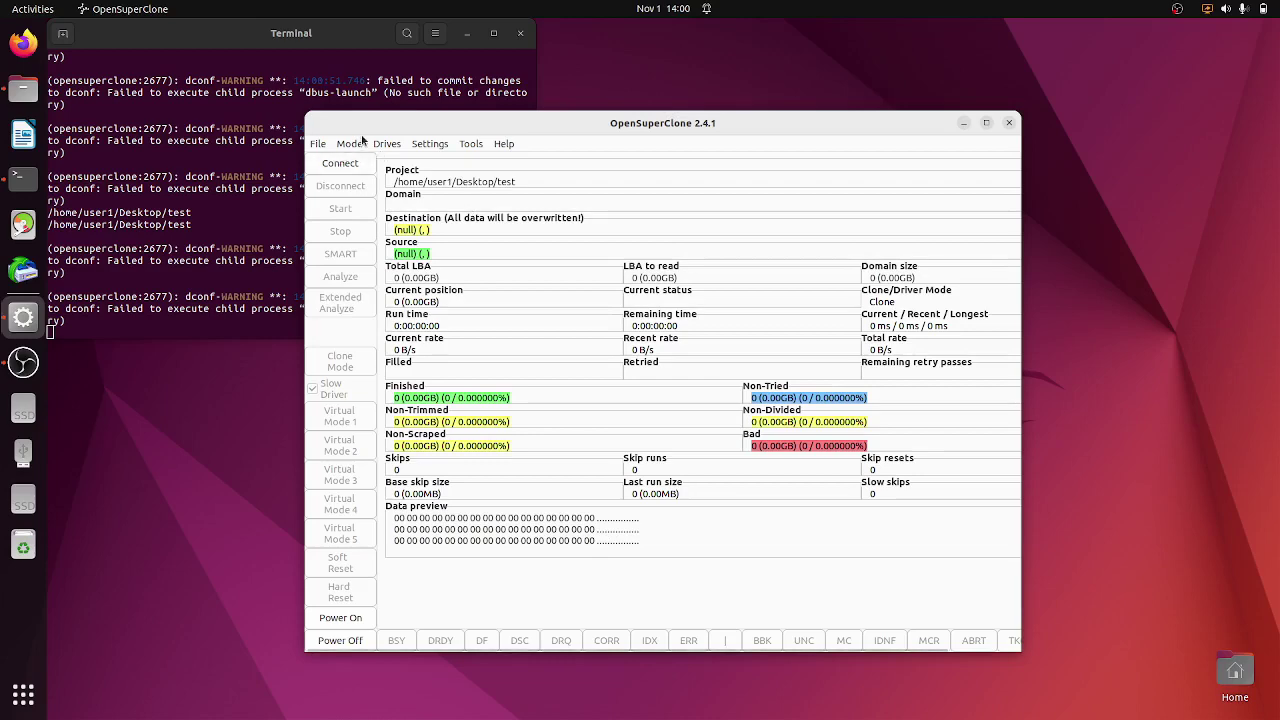
- Try to choose the KIOXIA TransMemory drive at /dev/sda as the source drive
{"action": "left_click", "coordinate": [387, 144]}
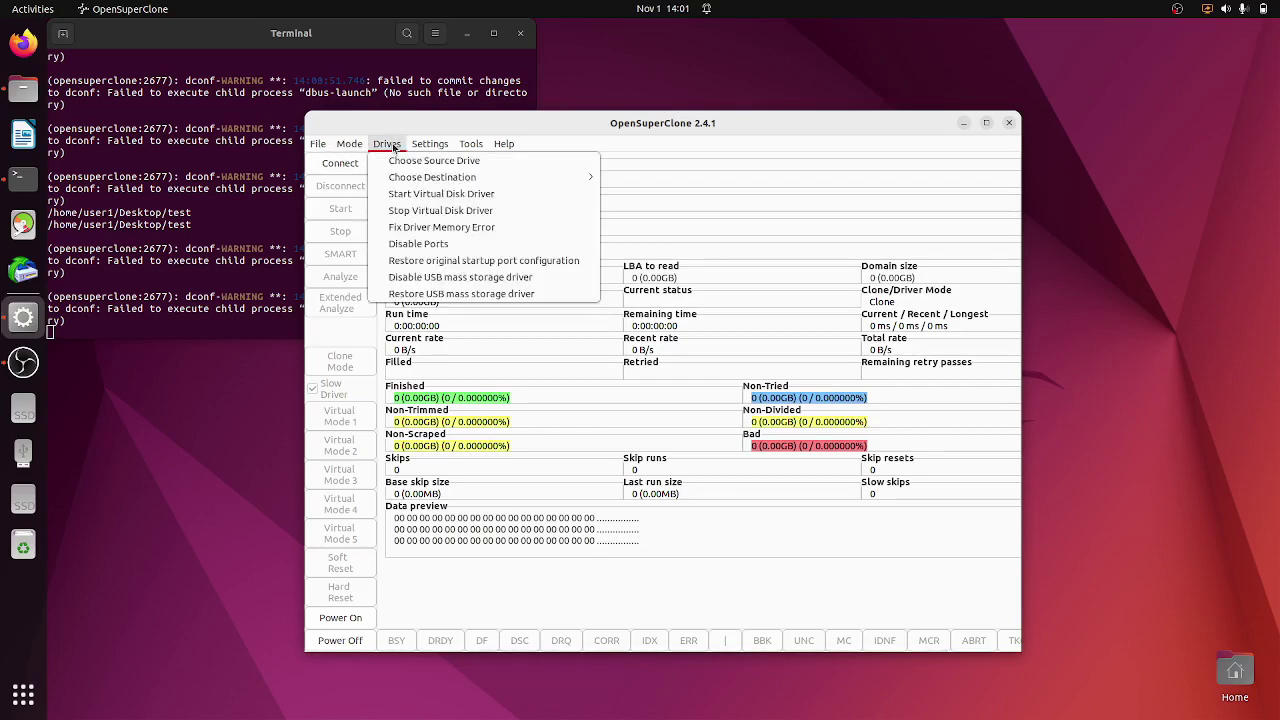
{"action": "left_click", "coordinate": [431, 160]}
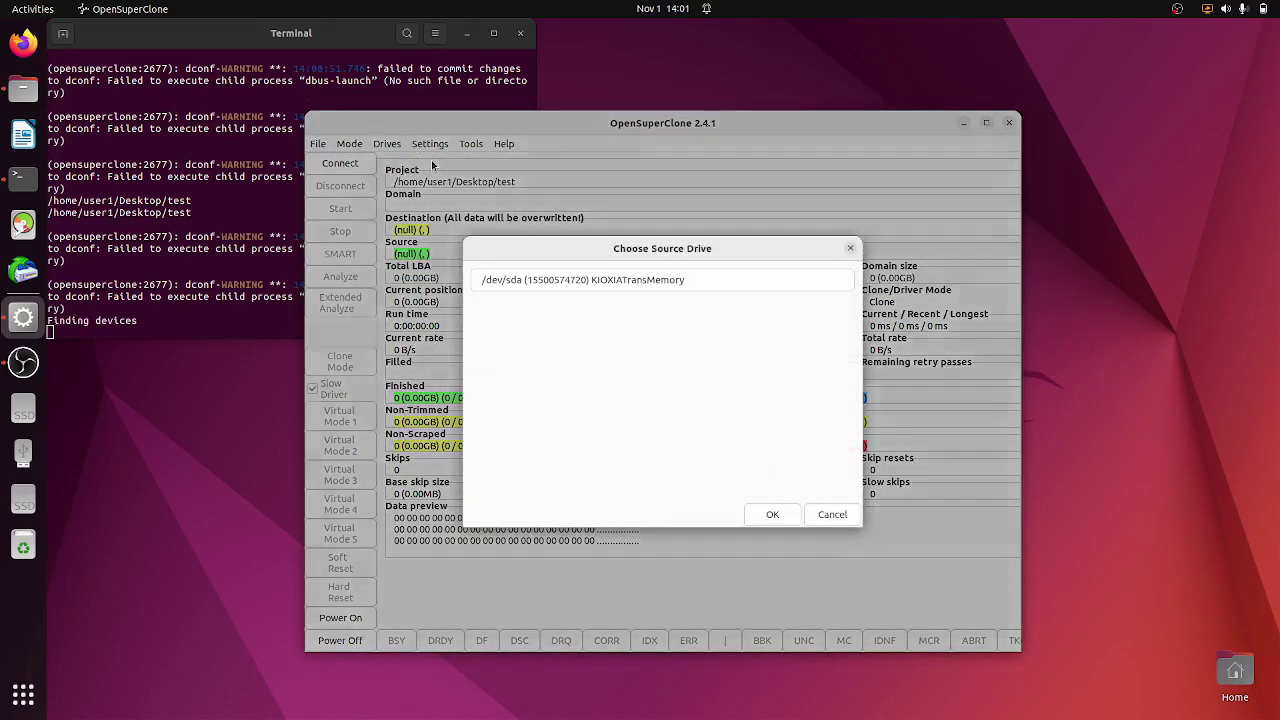
{"action": "left_click", "coordinate": [576, 280]}
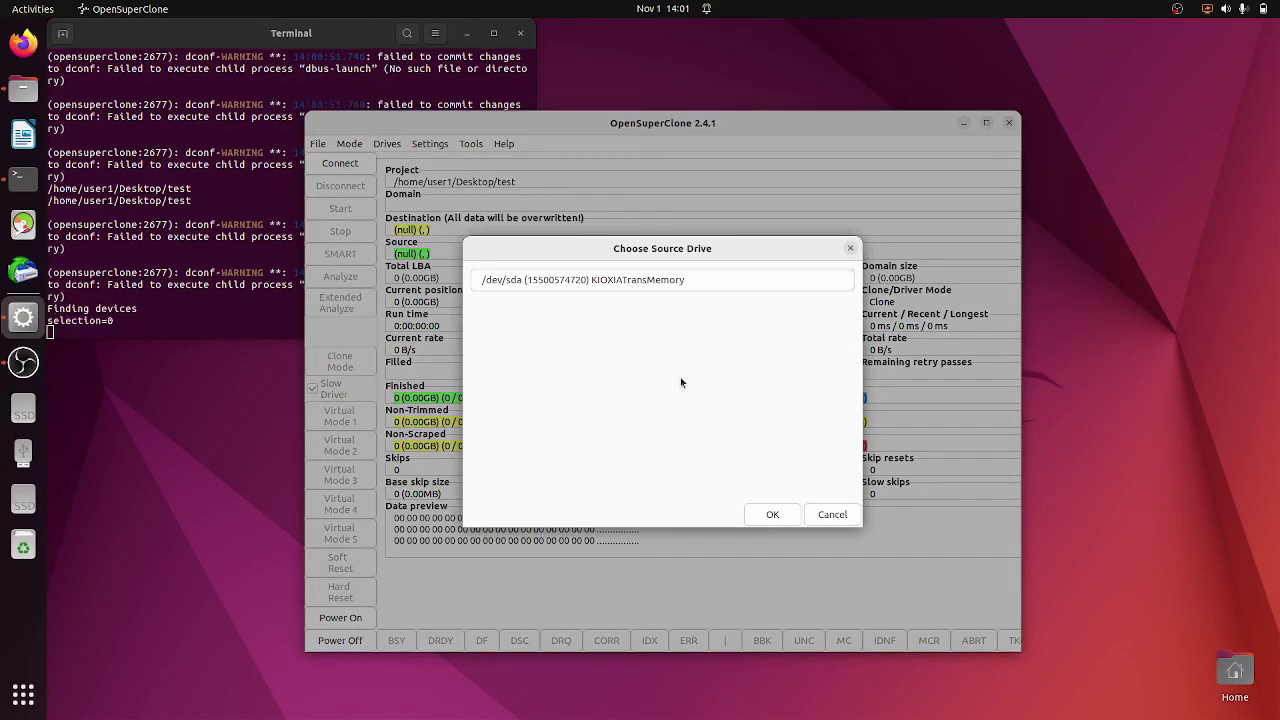
{"action": "left_click", "coordinate": [773, 514]}
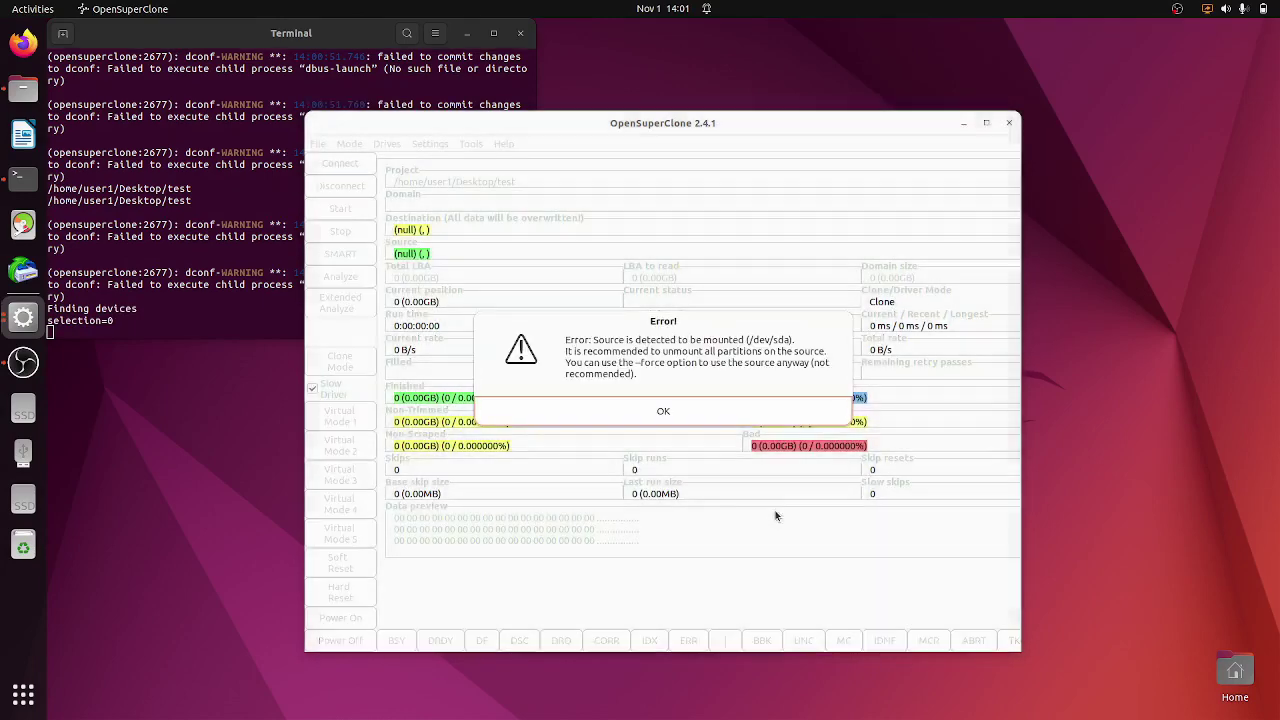
{"action": "left_click", "coordinate": [656, 410]}
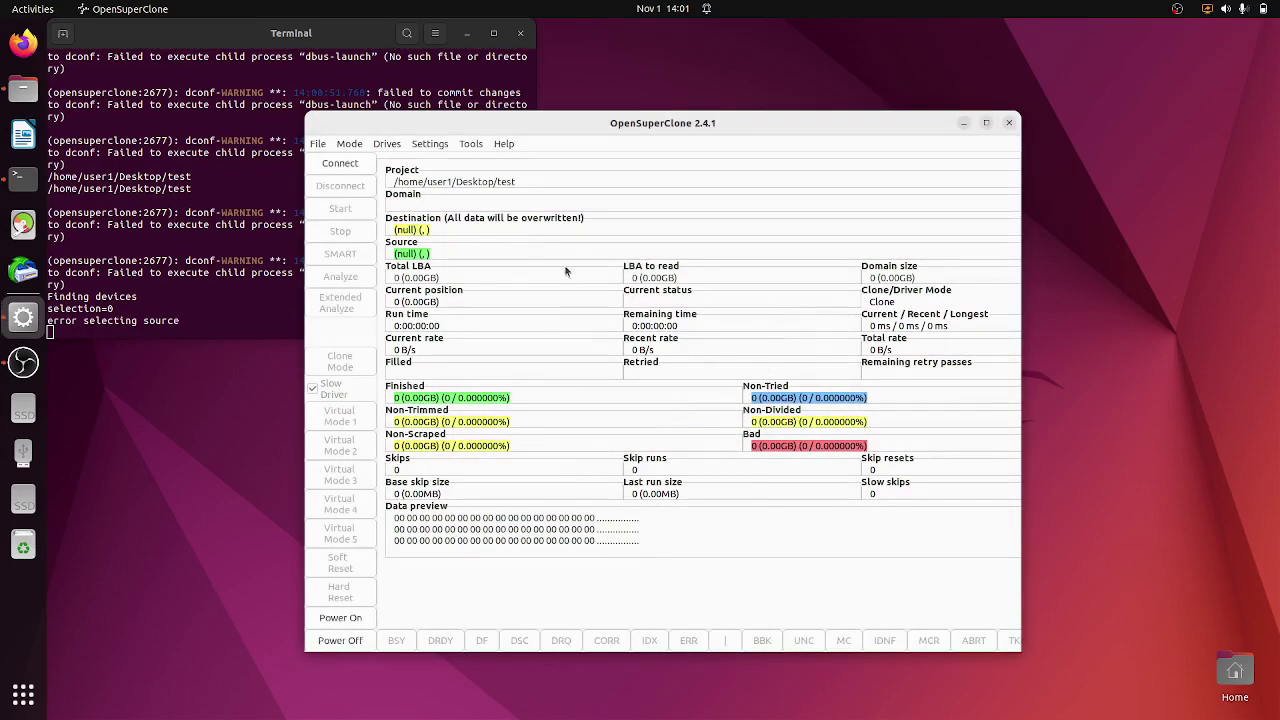
- Retry selecting the KIOXIA TransMemory drive at /dev/sda as the source drive
{"action": "left_click", "coordinate": [390, 145]}
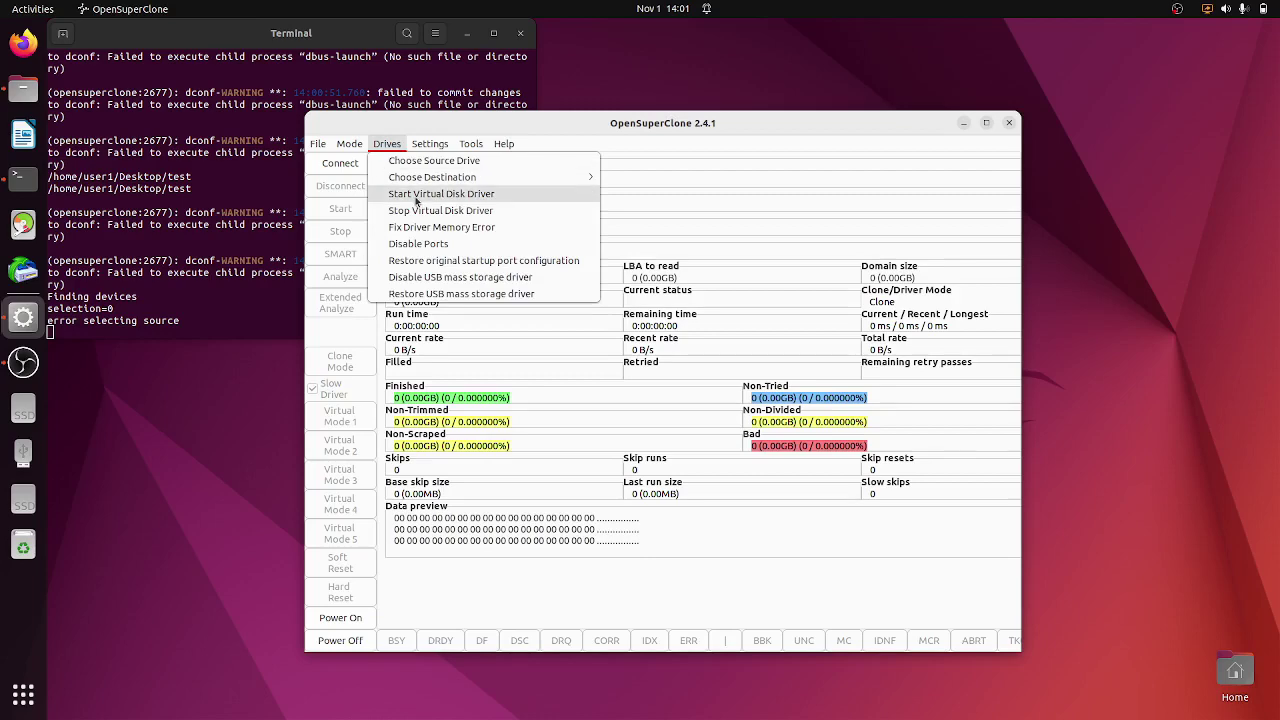
{"action": "mouse_move", "coordinate": [425, 146]}
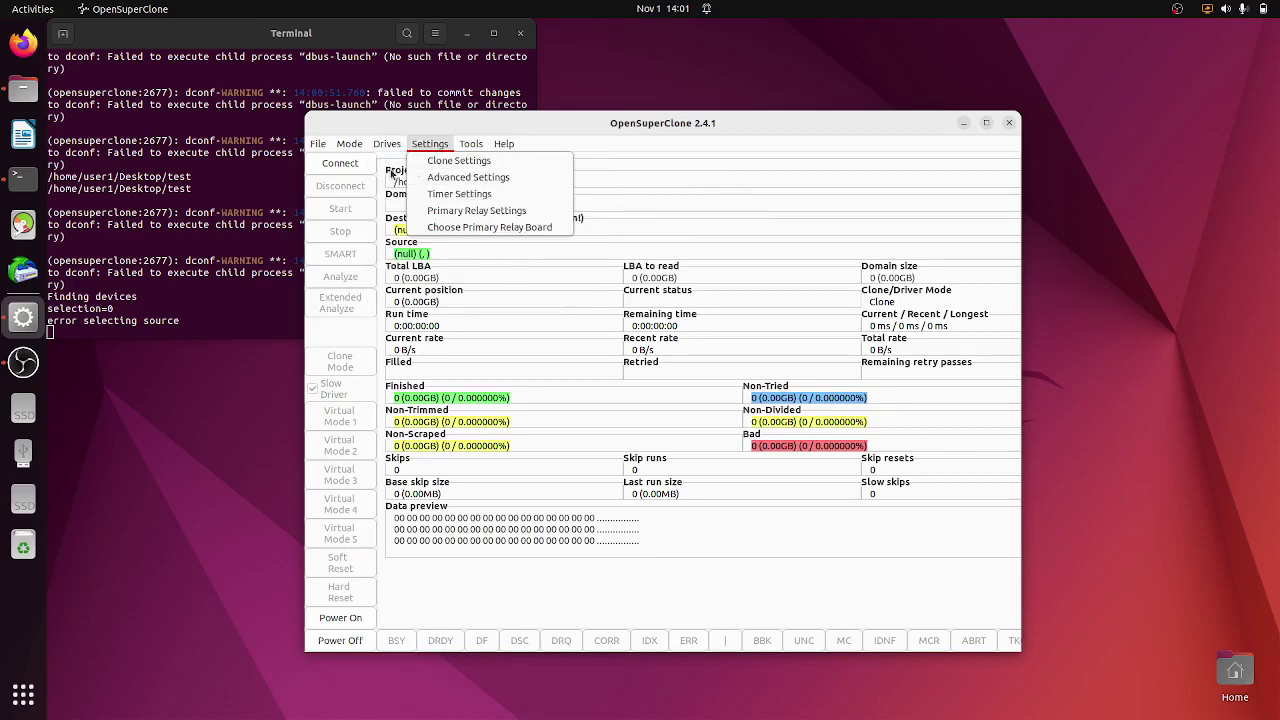
{"action": "left_click", "coordinate": [420, 160]}
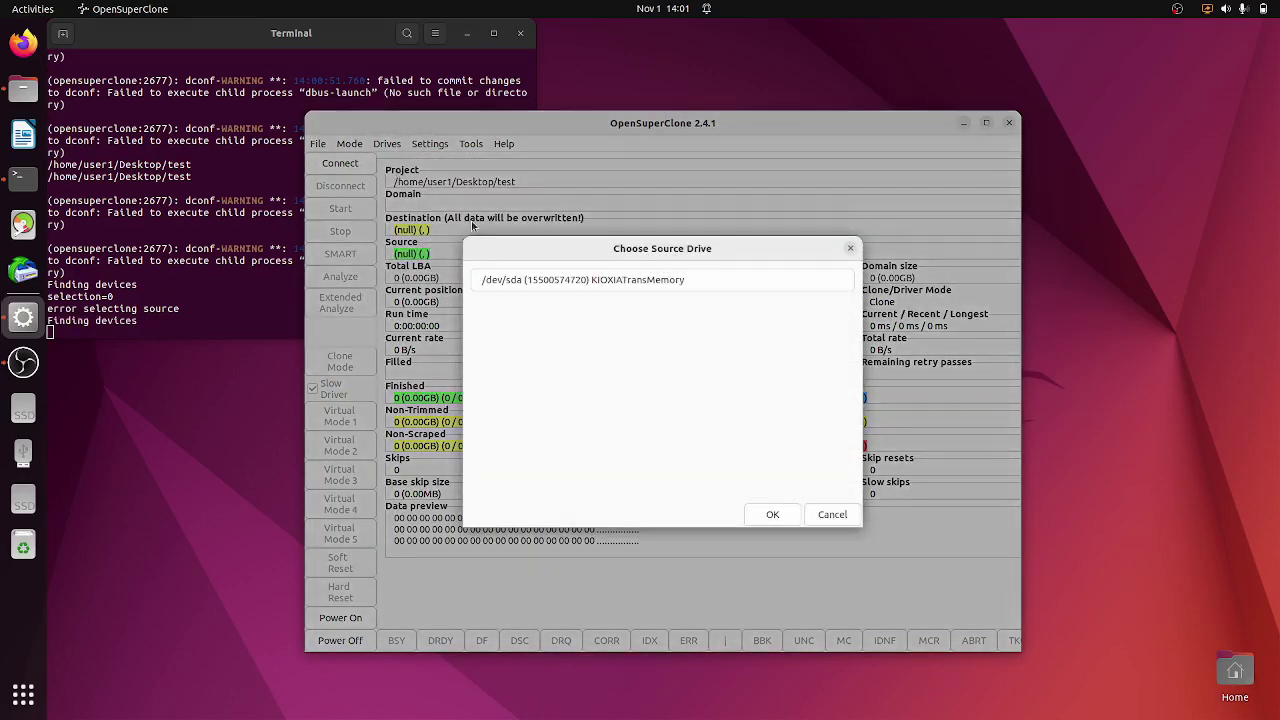
{"action": "left_click", "coordinate": [548, 287]}
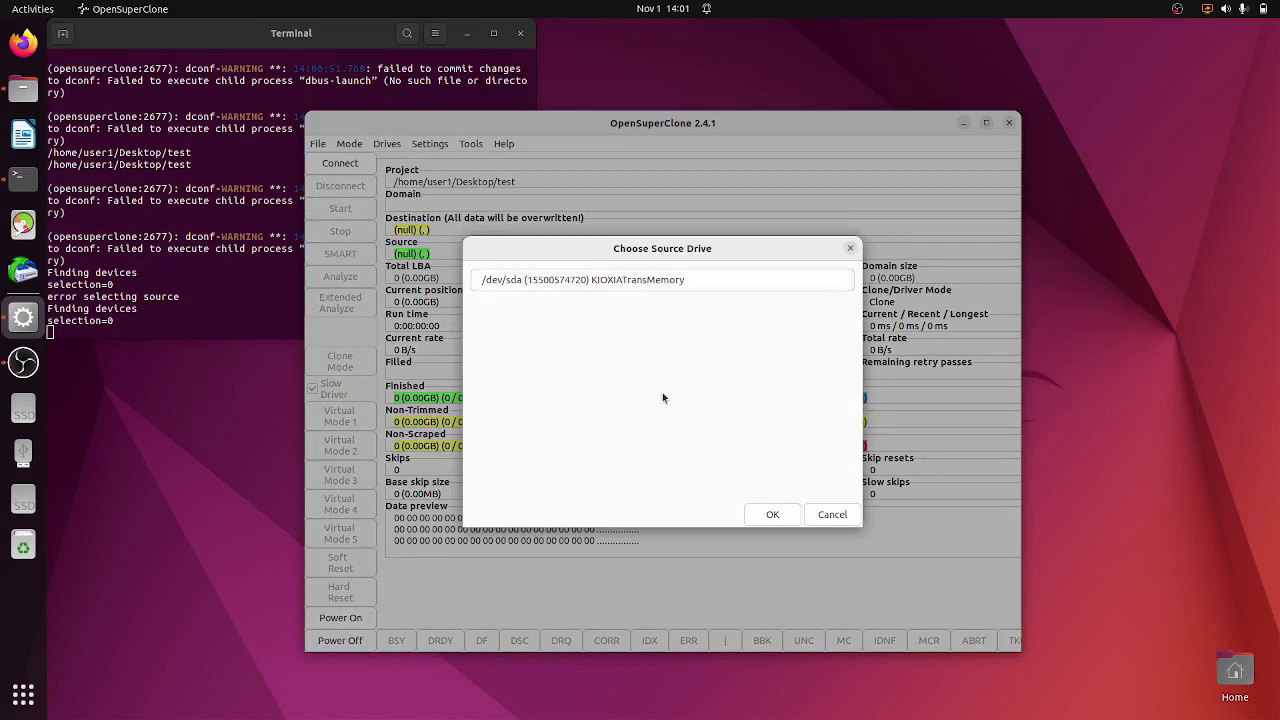
{"action": "left_click", "coordinate": [768, 515]}
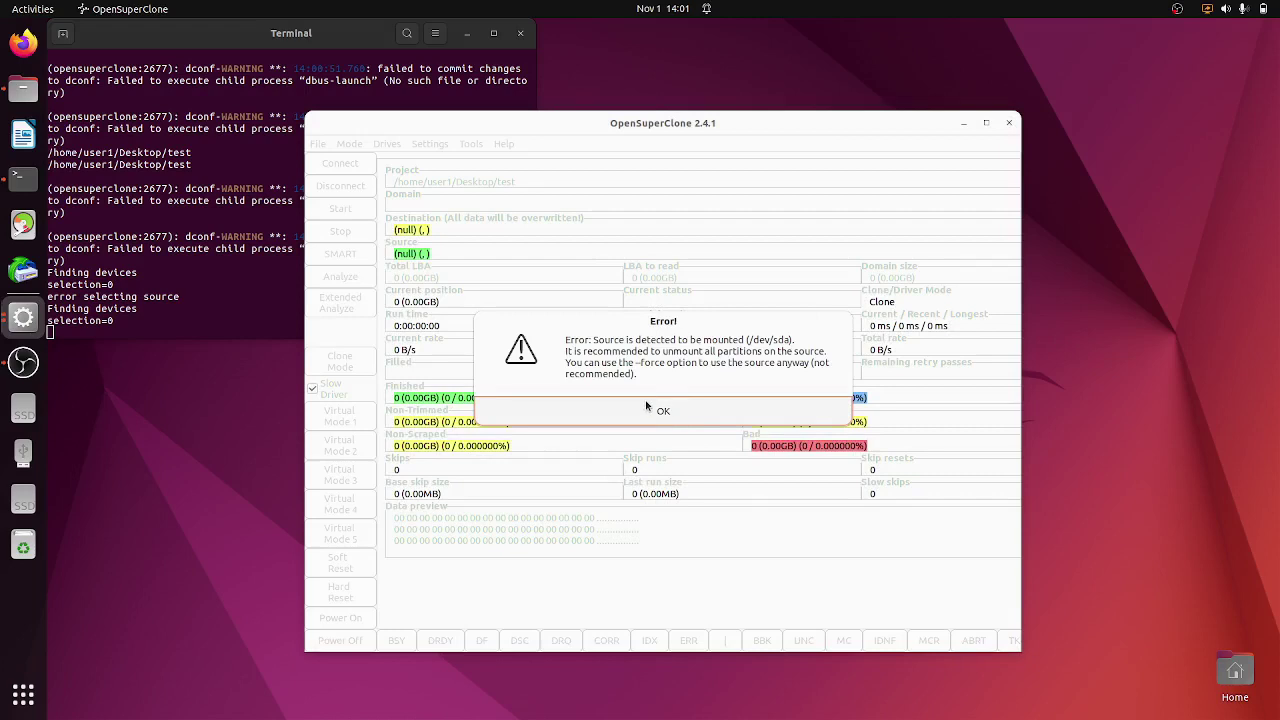
{"action": "left_click", "coordinate": [662, 418]}
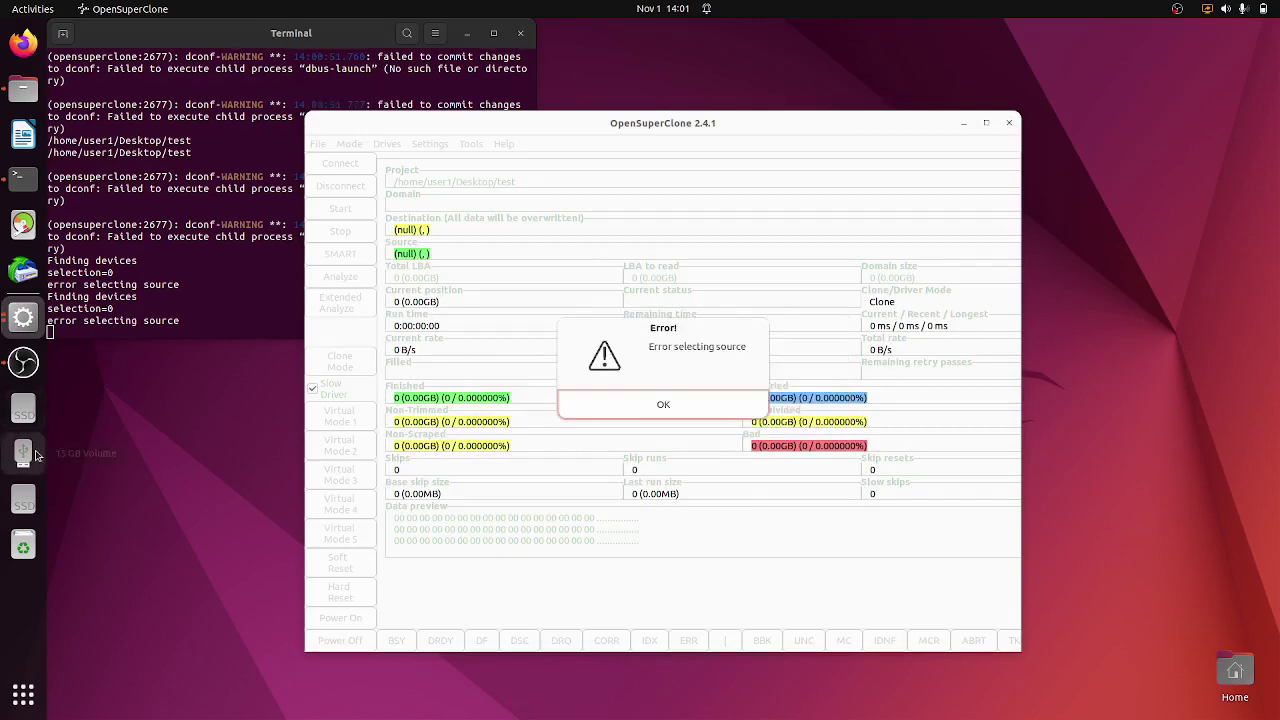
- Unmount the 15 GB USB volume and dismiss the source selection error
{"action": "right_click", "coordinate": [24, 452]}
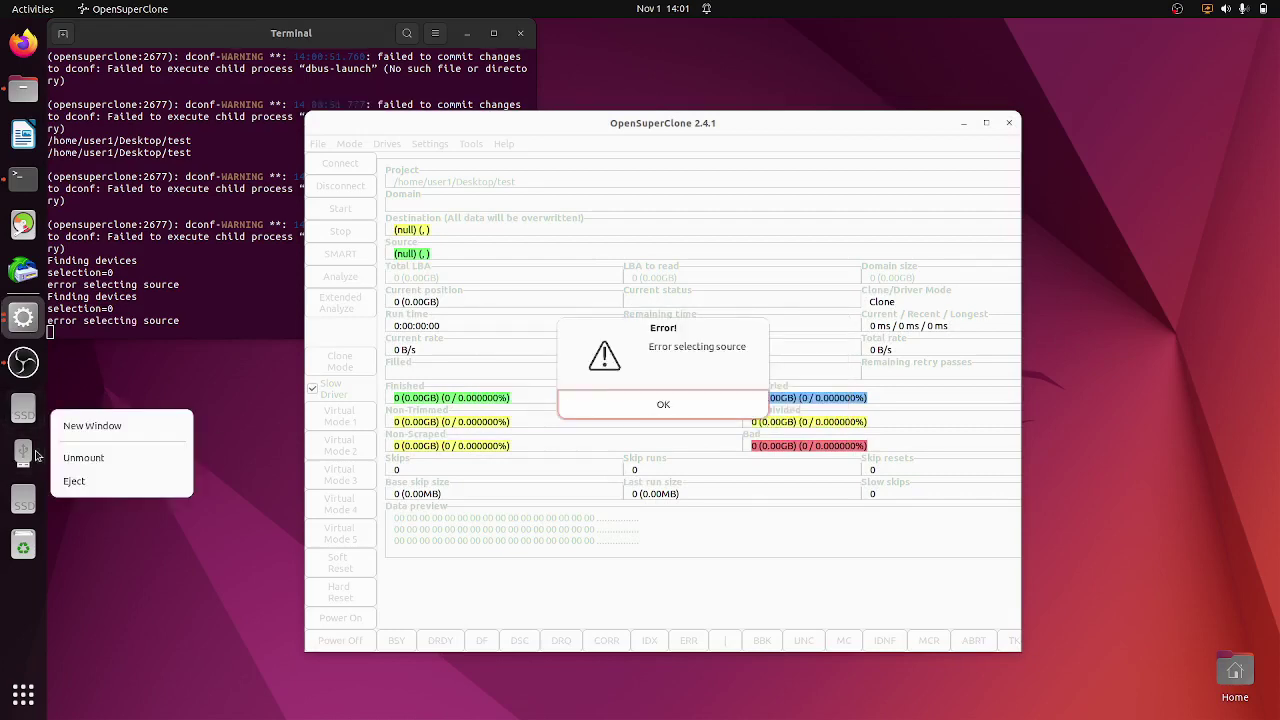
{"action": "left_click", "coordinate": [86, 456]}
{"action": "left_click", "coordinate": [703, 406]}
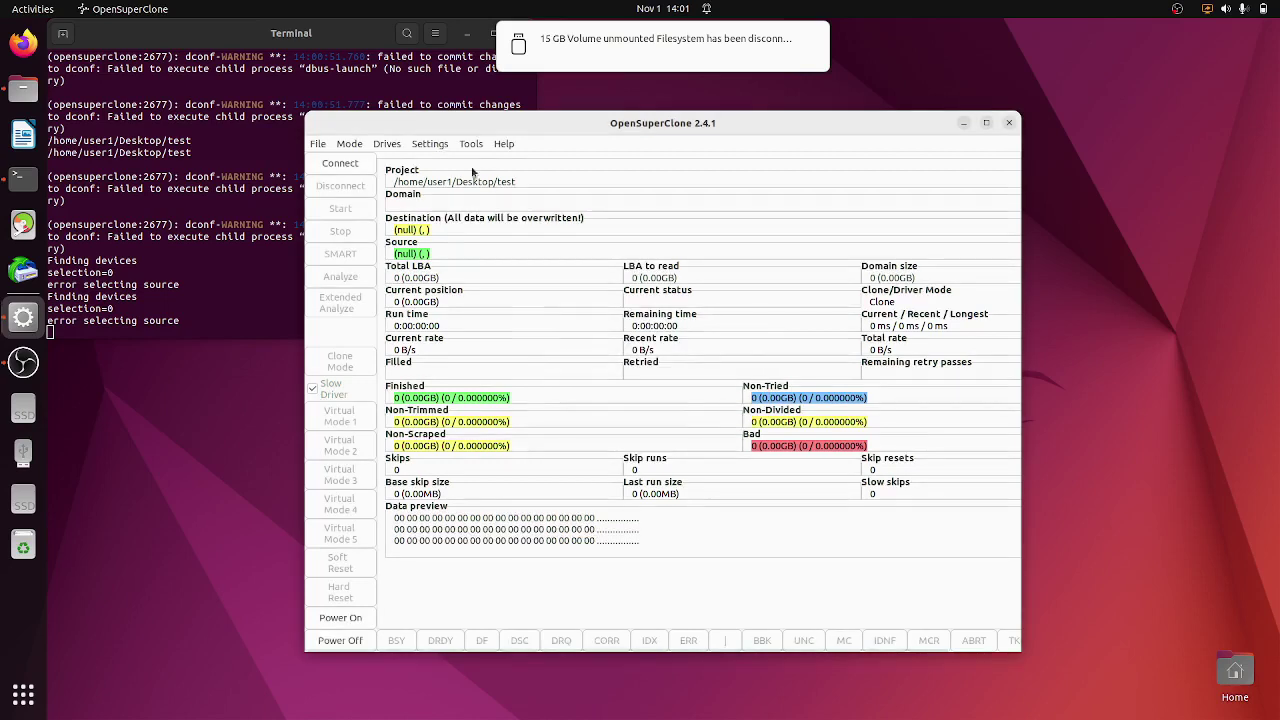
- Set the unmounted KIOXIA TransMemory drive at /dev/sda as the source drive
{"action": "left_click", "coordinate": [387, 144]}
{"action": "mouse_move", "coordinate": [419, 184]}
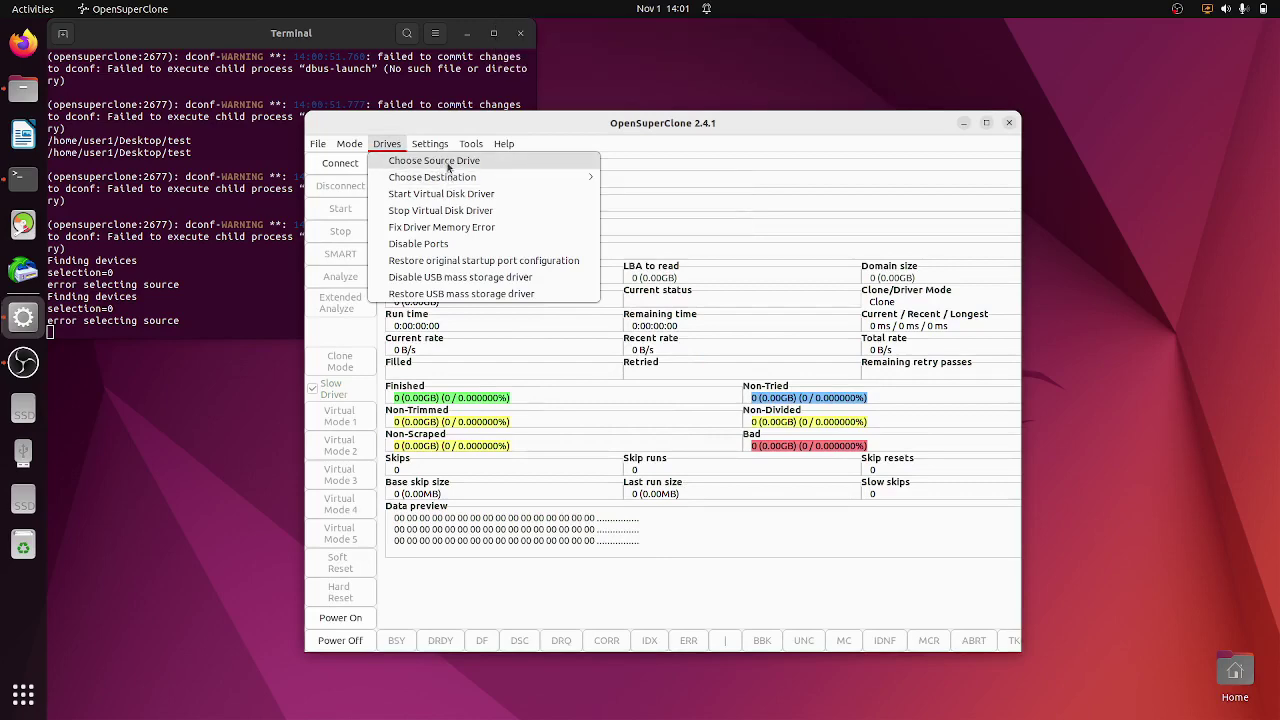
{"action": "left_click", "coordinate": [449, 160]}
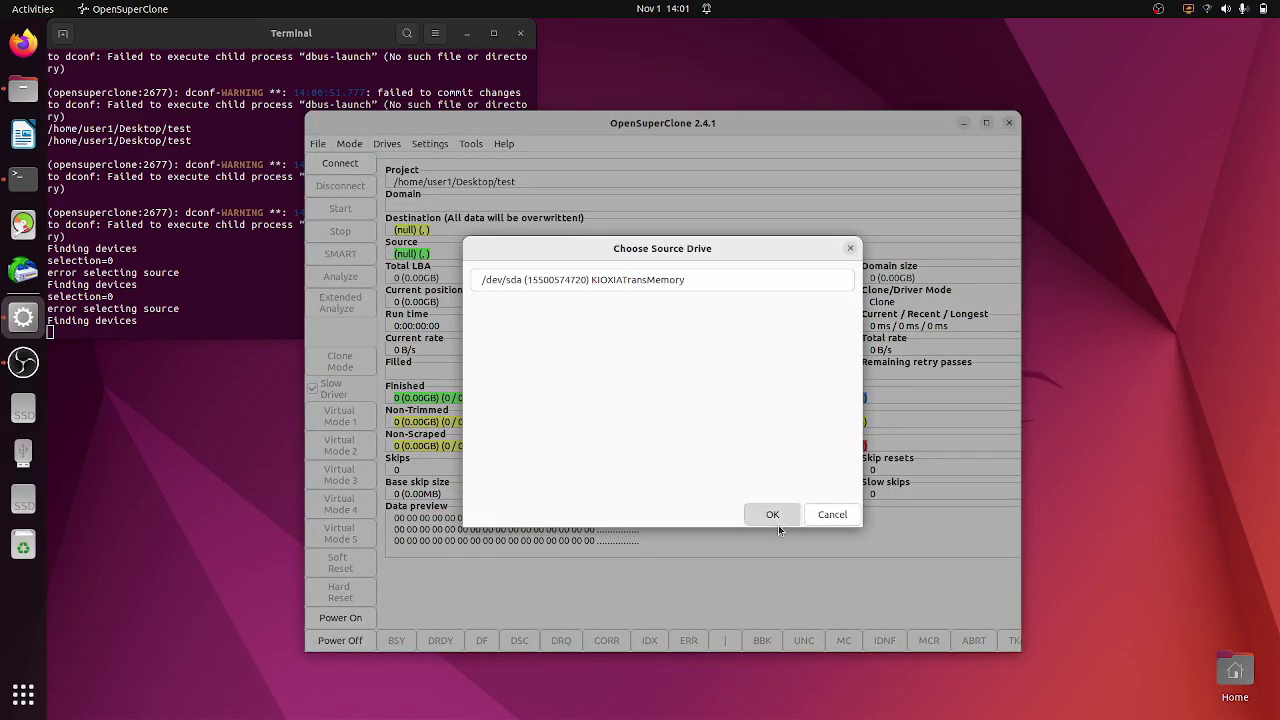
{"action": "left_click", "coordinate": [773, 515]}
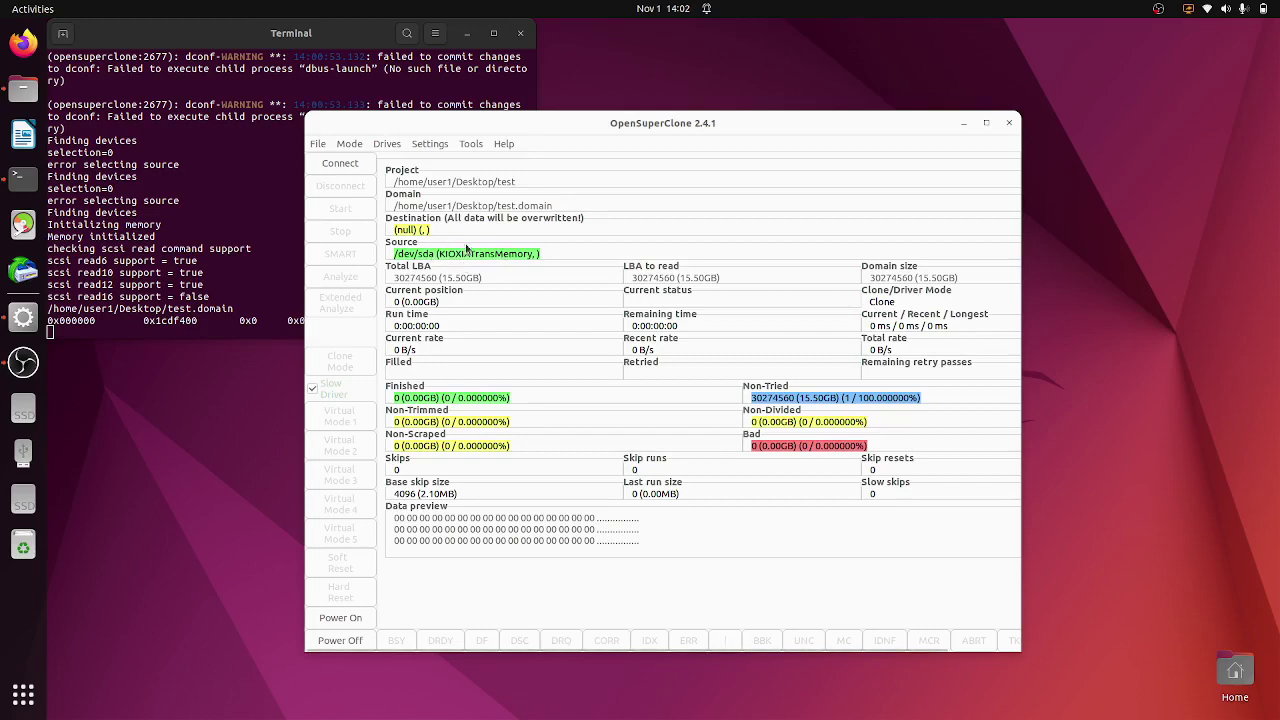
- Set the clone destination to an image file named test in the Desktop folder
{"action": "left_click", "coordinate": [388, 150]}
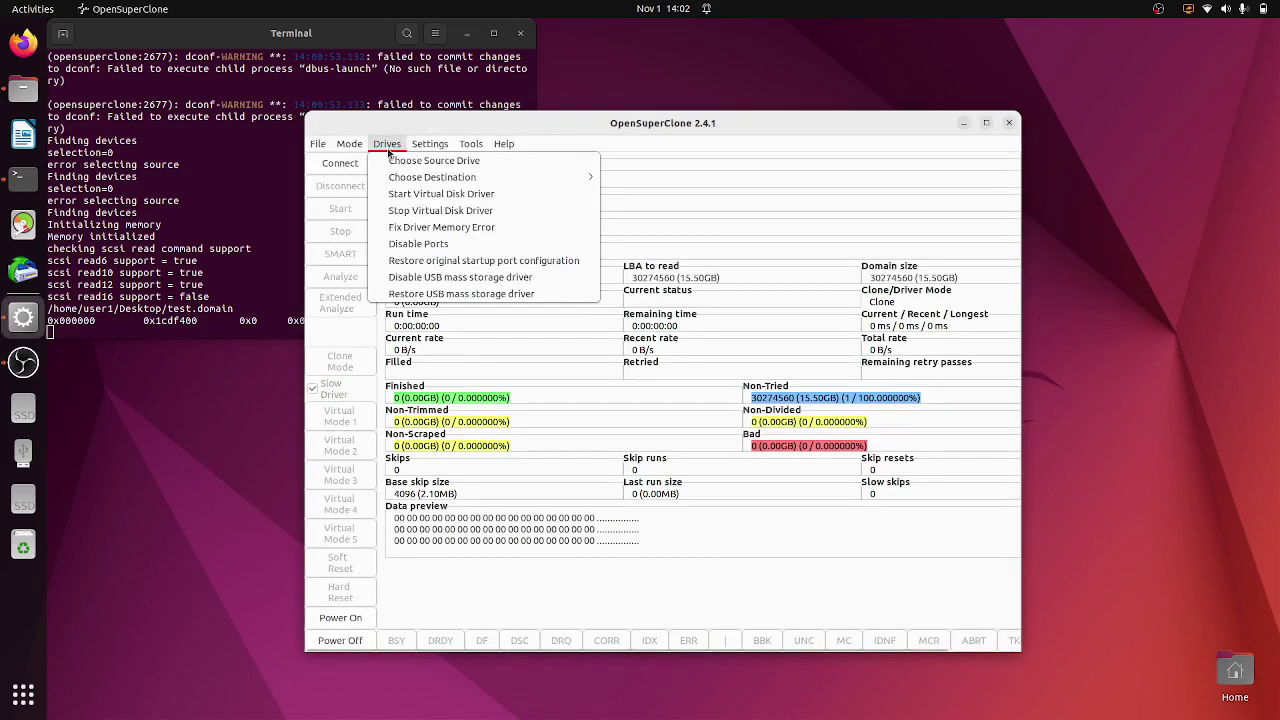
{"action": "mouse_move", "coordinate": [414, 176]}
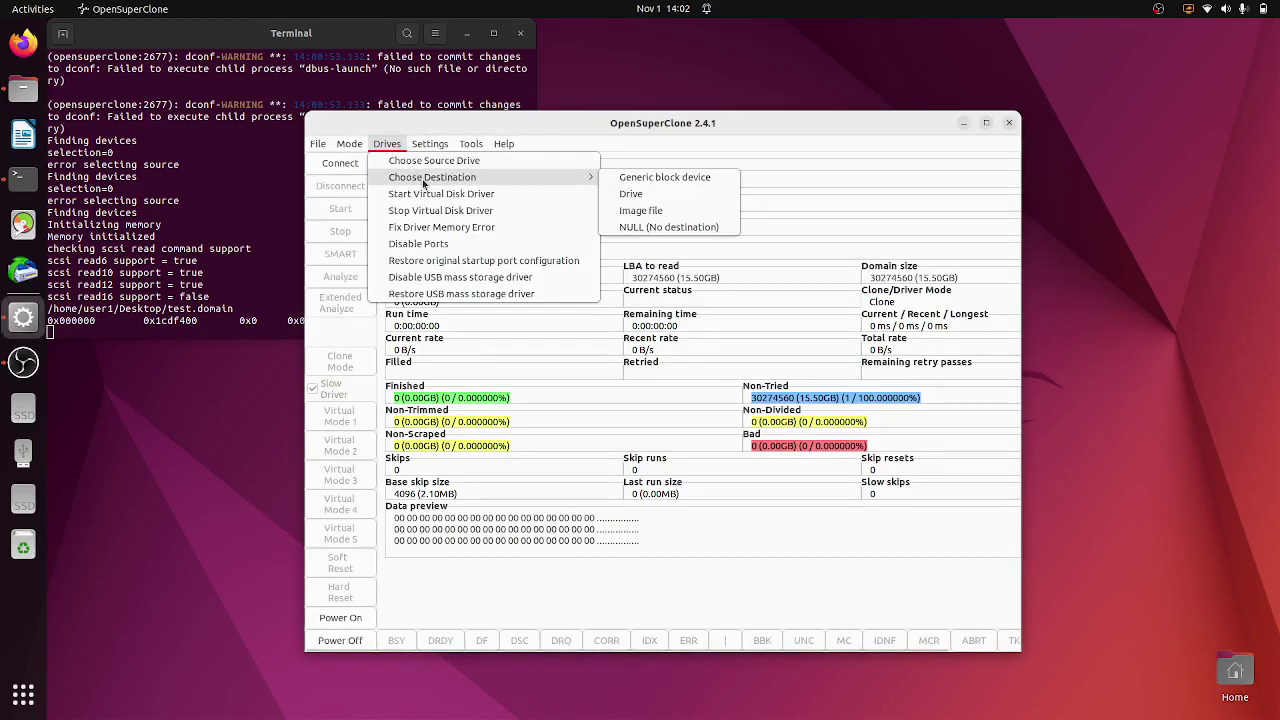
{"action": "left_click", "coordinate": [654, 210]}
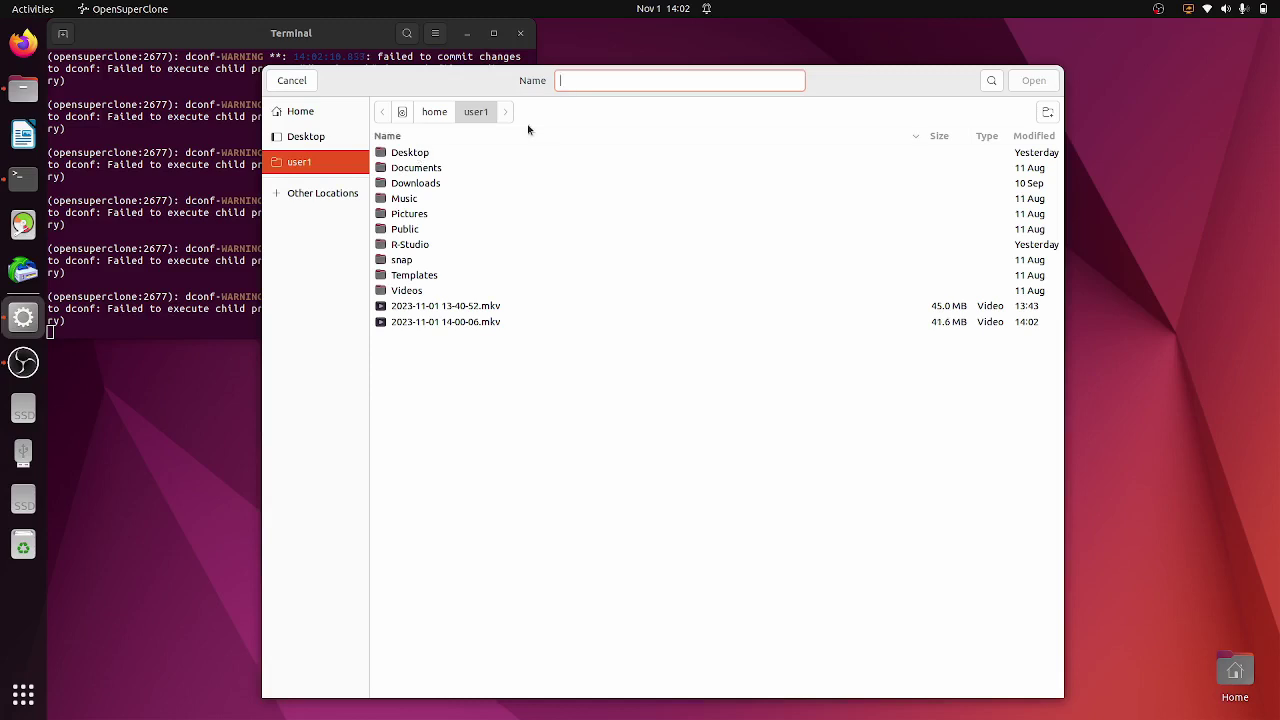
{"action": "type", "text": "test"}
{"action": "left_click", "coordinate": [395, 151]}
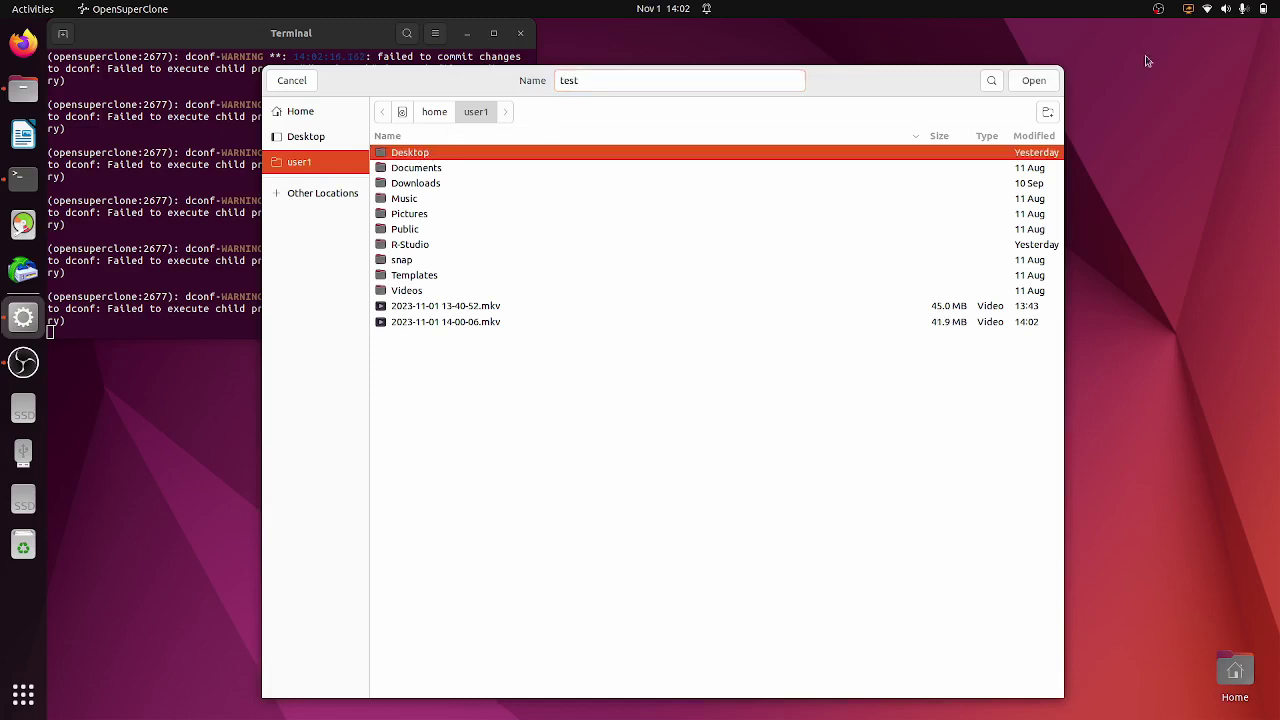
{"action": "left_click", "coordinate": [1021, 81]}
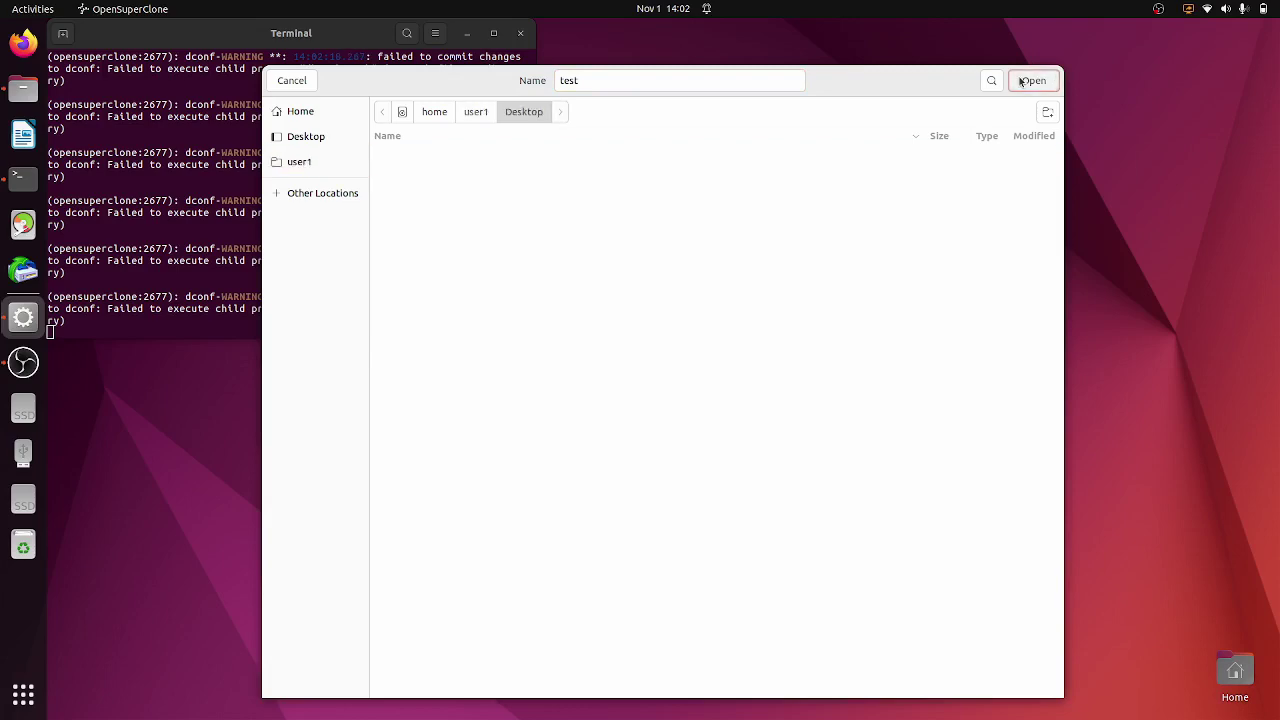
{"action": "left_click", "coordinate": [1021, 81]}
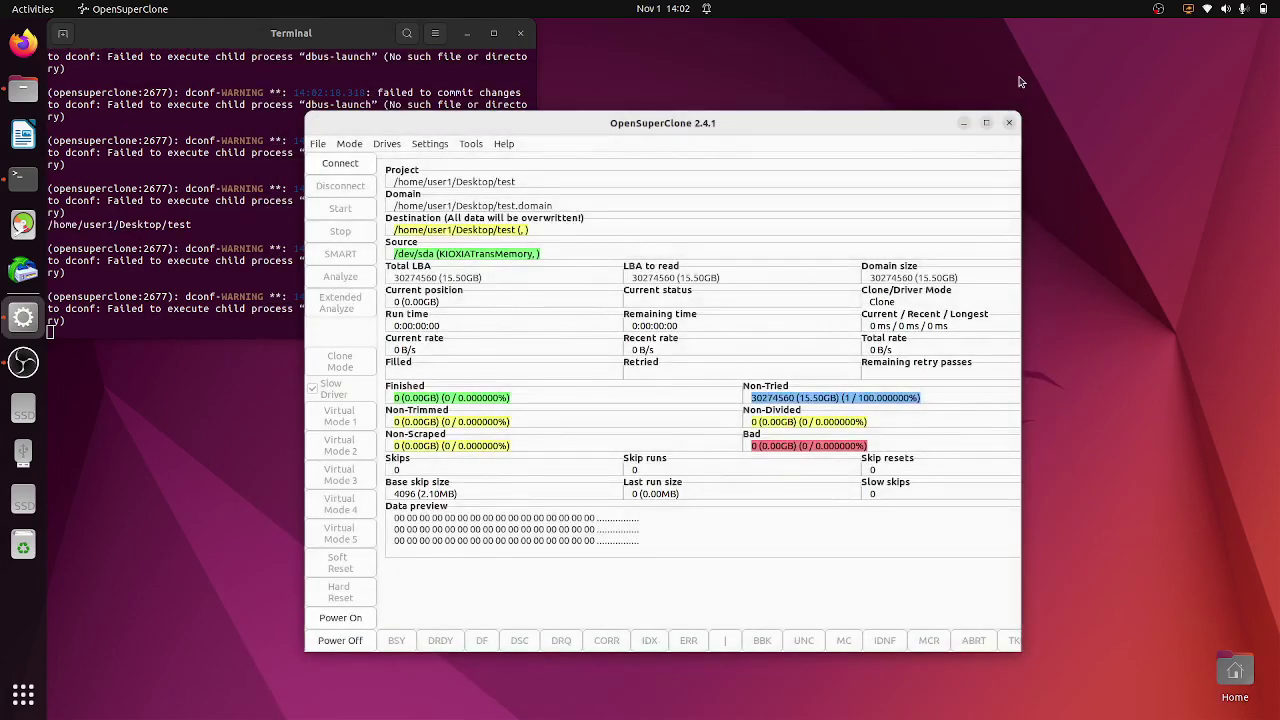
- Connect the source drive and start cloning it to the test image file
{"action": "left_click", "coordinate": [340, 163]}
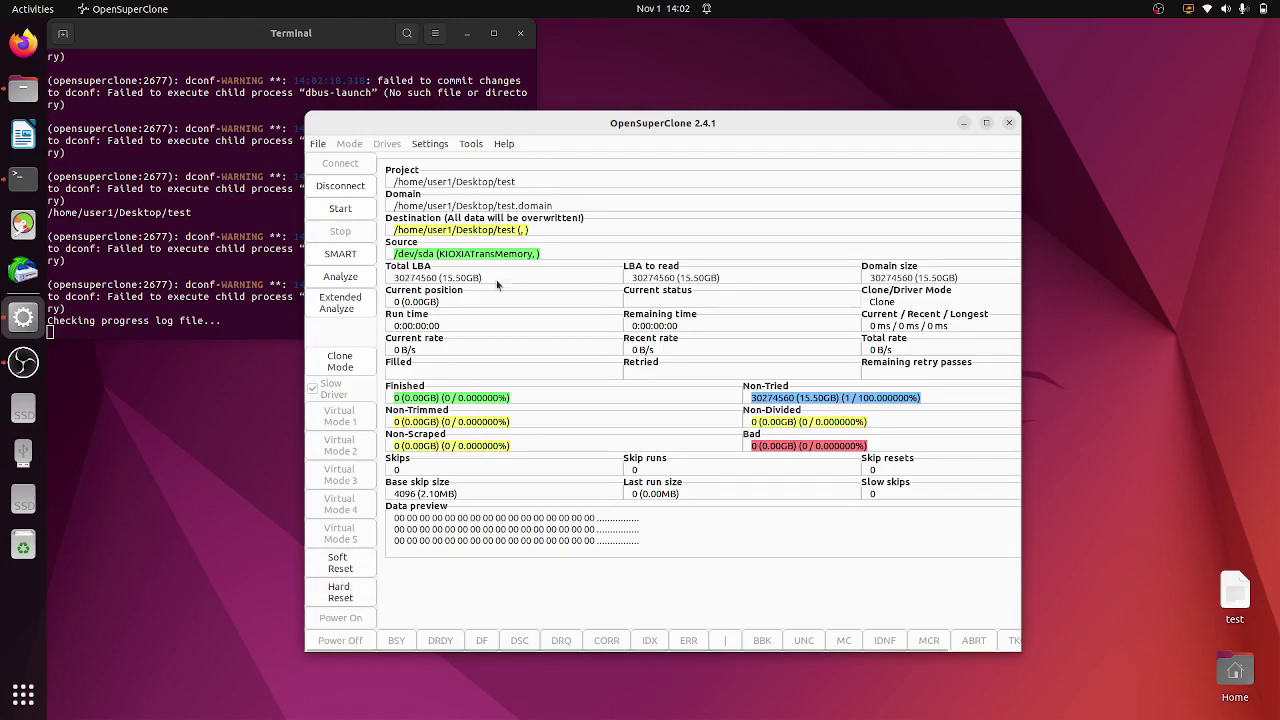
{"action": "left_click", "coordinate": [340, 208]}
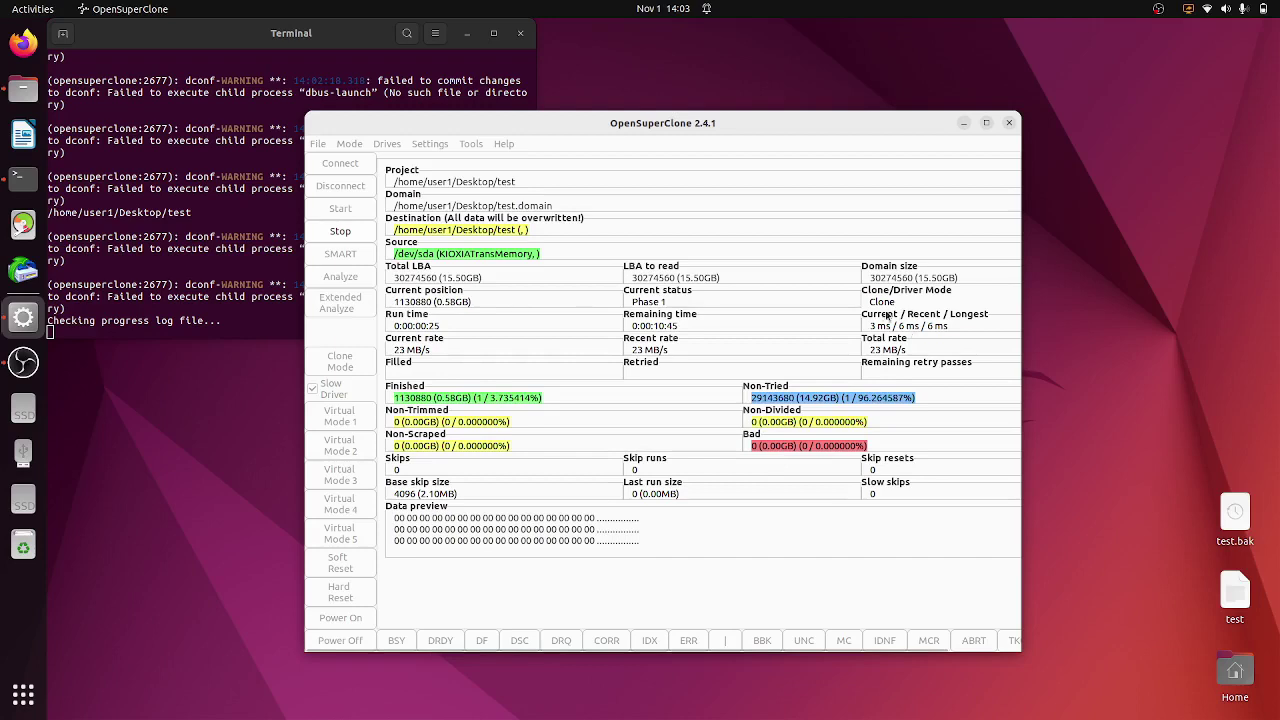
{"action": "mouse_move", "coordinate": [883, 322]}
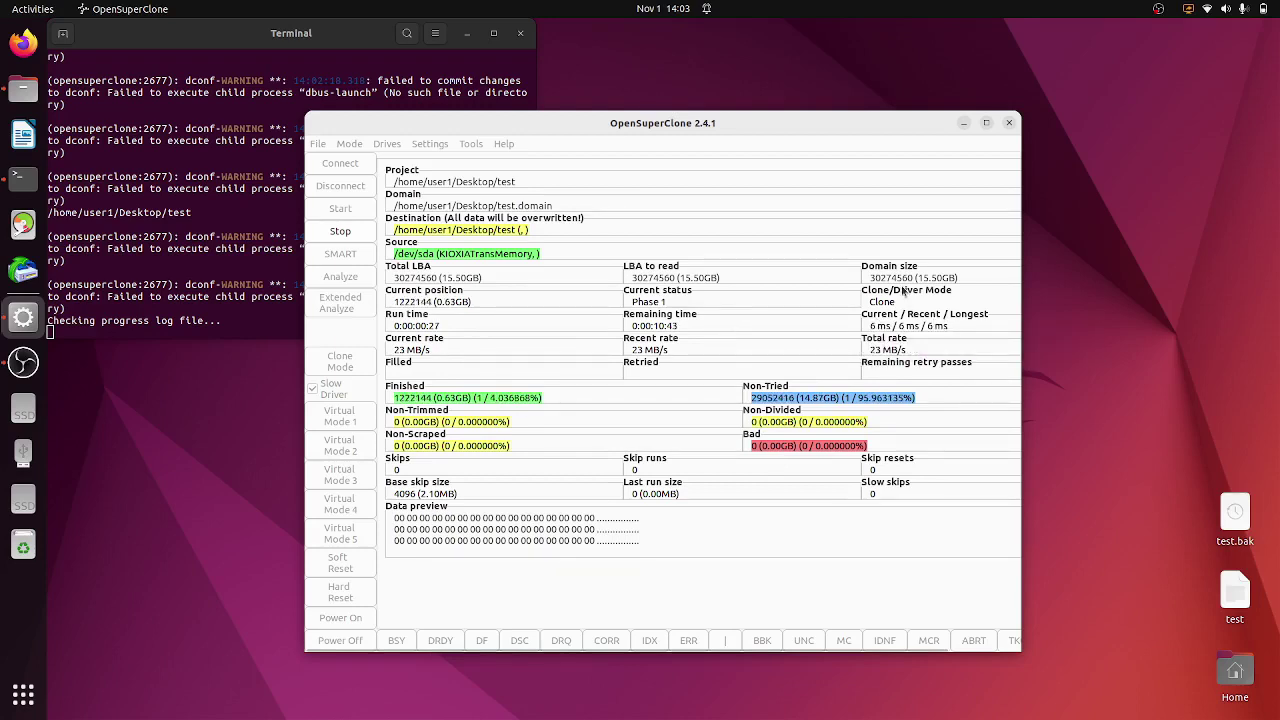